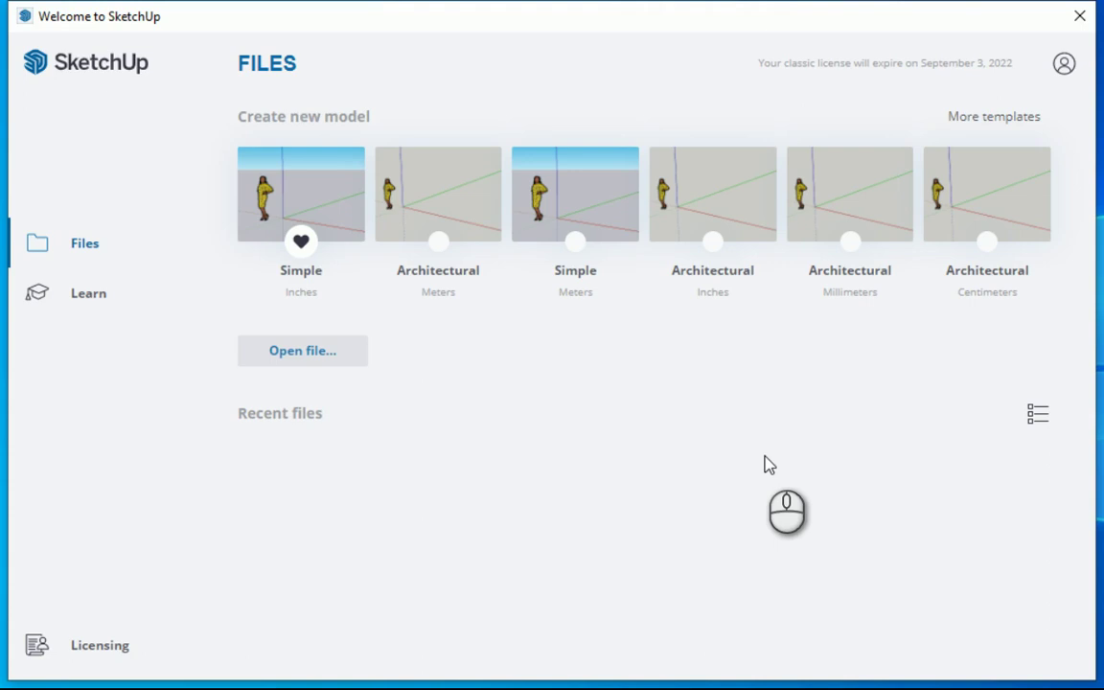
# Pick the Architectural Meters template on the Welcome screen to open a new untitled model
pyautogui.click(425, 192)
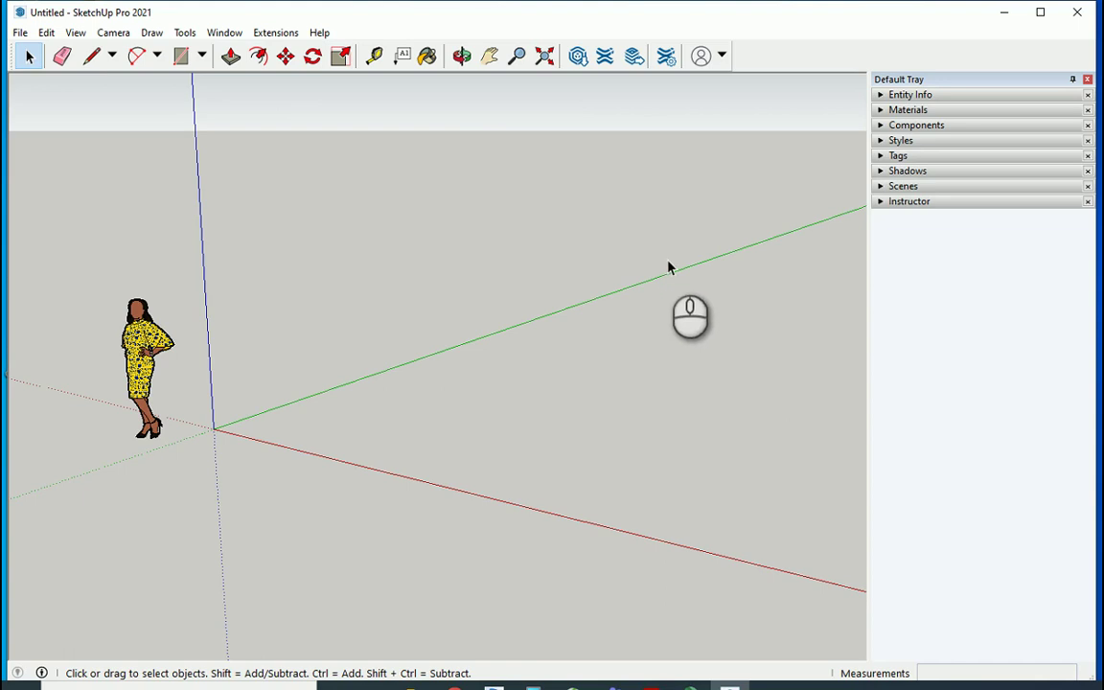
# Turn on the Edit and Standard toolbars from the toolbar context menu
pyautogui.rightClick(762, 59)
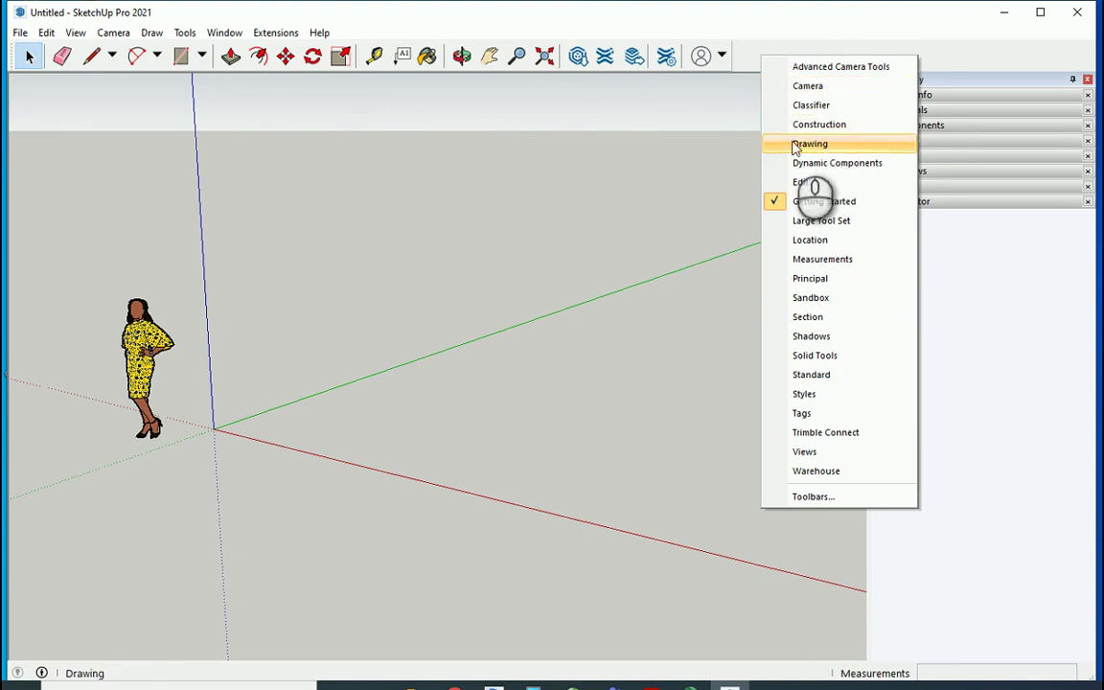
pyautogui.click(783, 181)
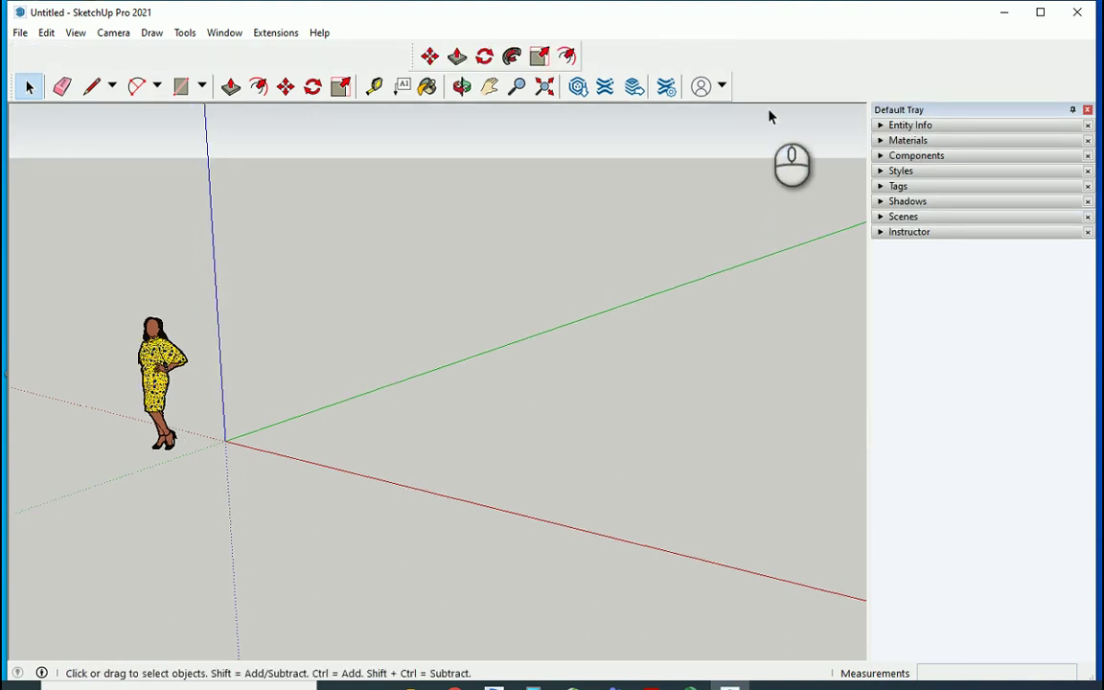
pyautogui.rightClick(763, 73)
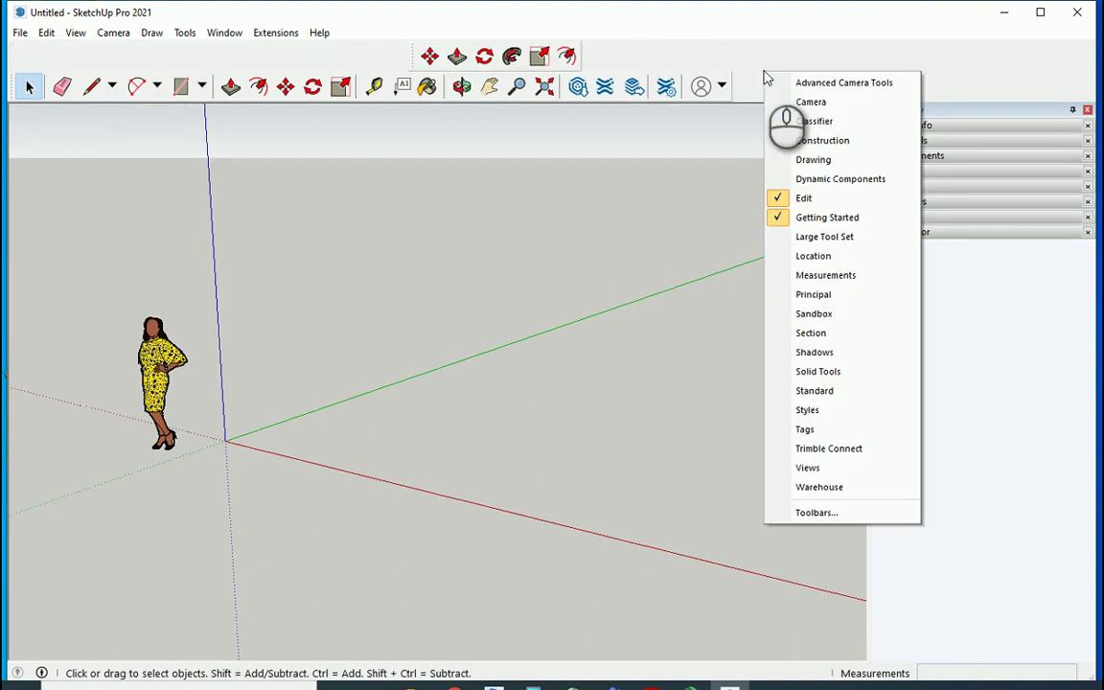
pyautogui.click(813, 392)
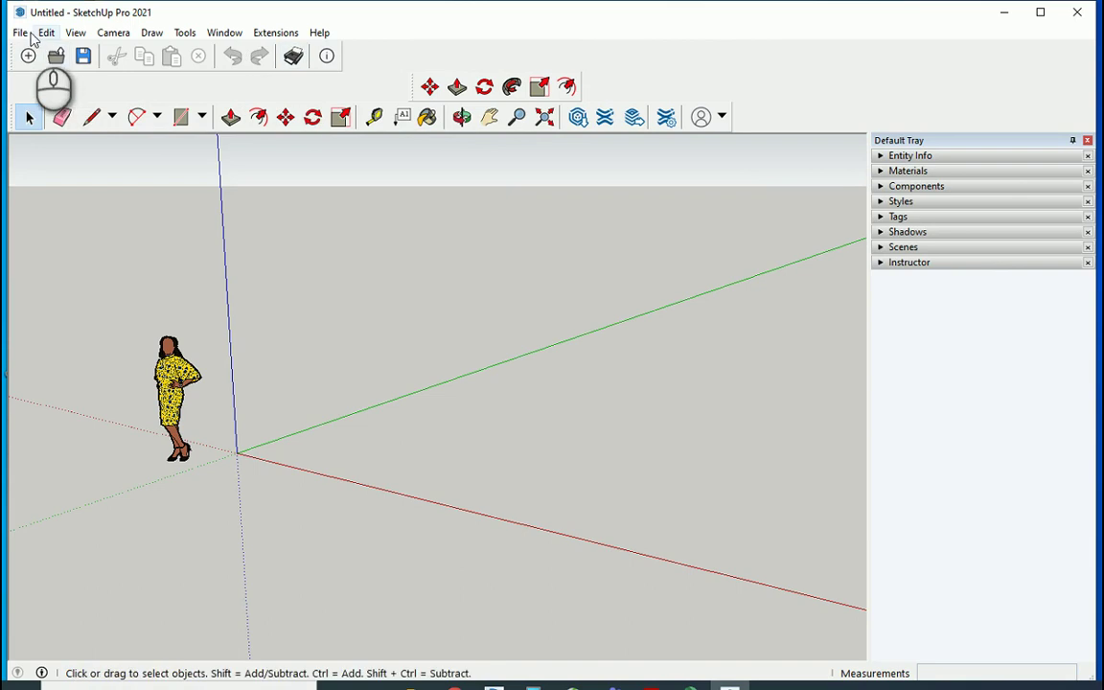
# Glance through the File and Edit menus, then turn on the Drawing toolbar
pyautogui.click(21, 34)
pyautogui.click(21, 34)
pyautogui.click(46, 32)
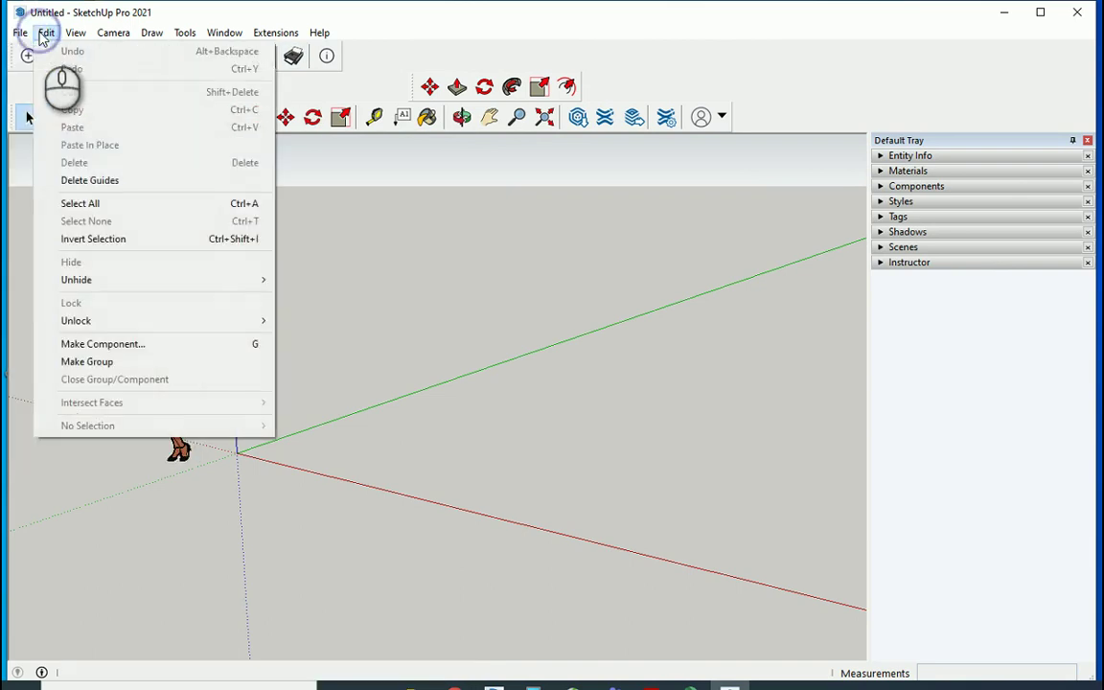
pyautogui.click(46, 33)
pyautogui.rightClick(767, 74)
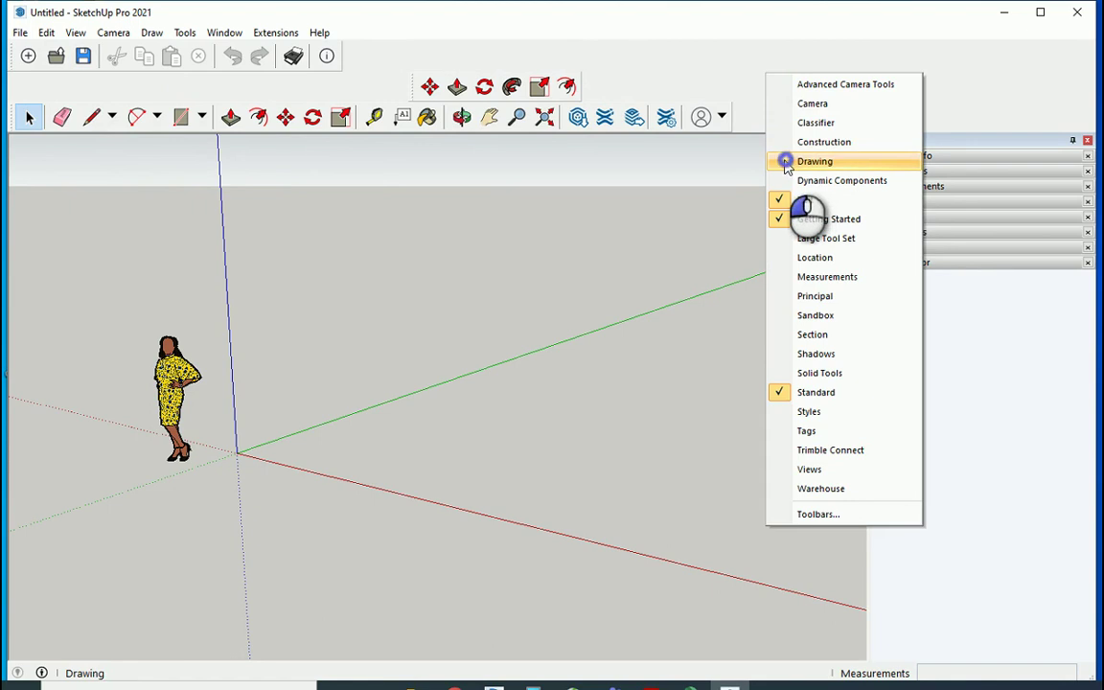
pyautogui.click(787, 163)
pyautogui.rightClick(807, 111)
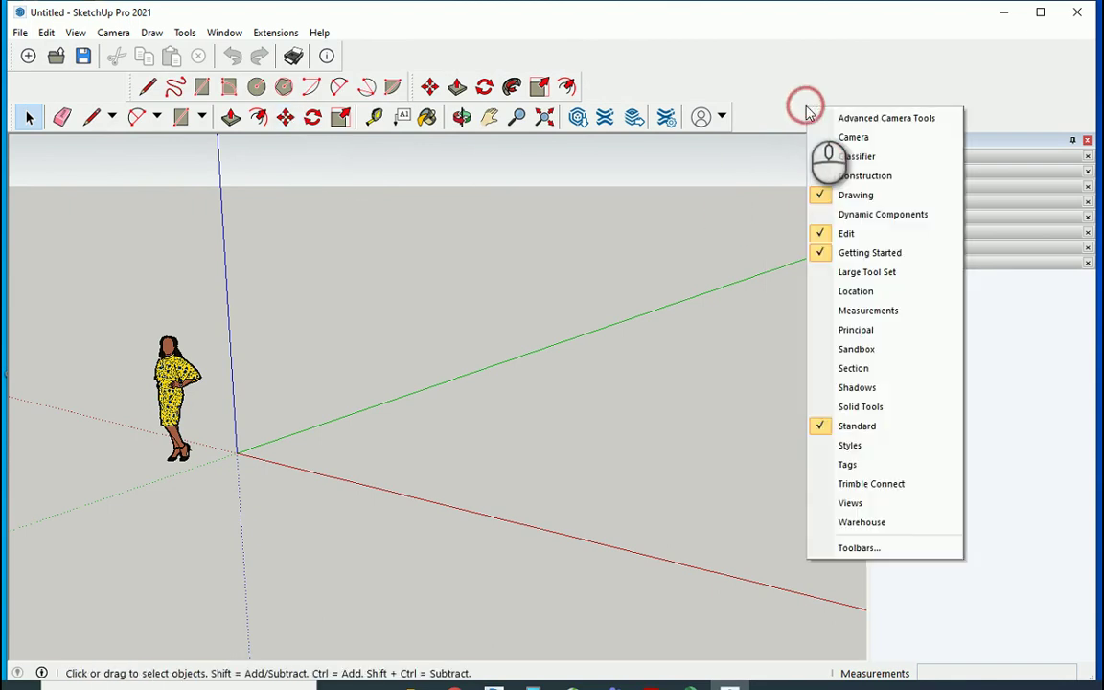
# Show the Views toolbar and dock Views and Drawing beside Standard in the top row
pyautogui.click(834, 505)
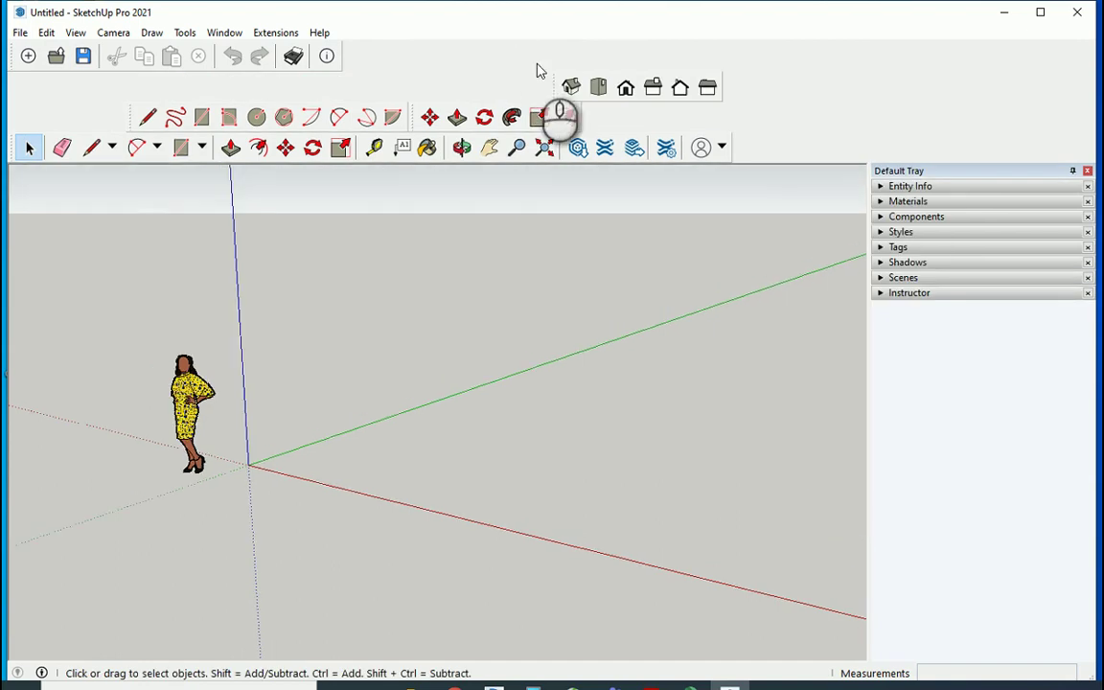
pyautogui.moveTo(554, 87); pyautogui.dragTo(359, 69)
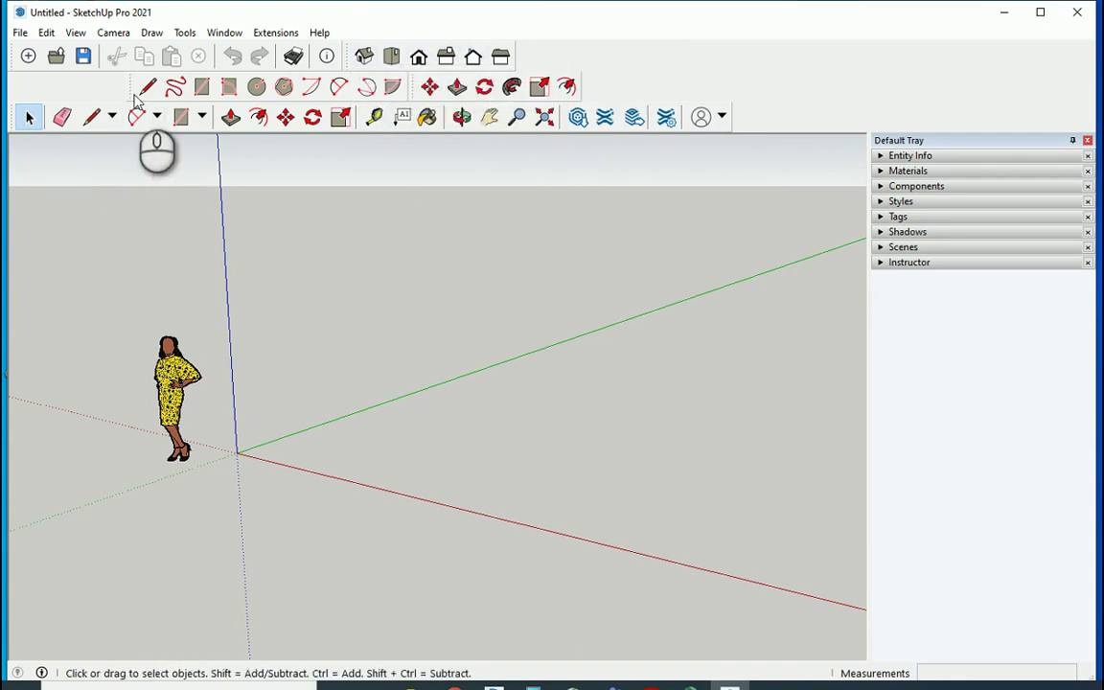
pyautogui.moveTo(129, 90)
pyautogui.mouseDown()
pyautogui.moveTo(309, 72)
pyautogui.moveTo(499, 30)
pyautogui.moveTo(519, 37)
pyautogui.moveTo(519, 58)
pyautogui.mouseUp()
# Dock the Edit toolbar, then float it and close it
pyautogui.moveTo(410, 81); pyautogui.dragTo(871, 54)
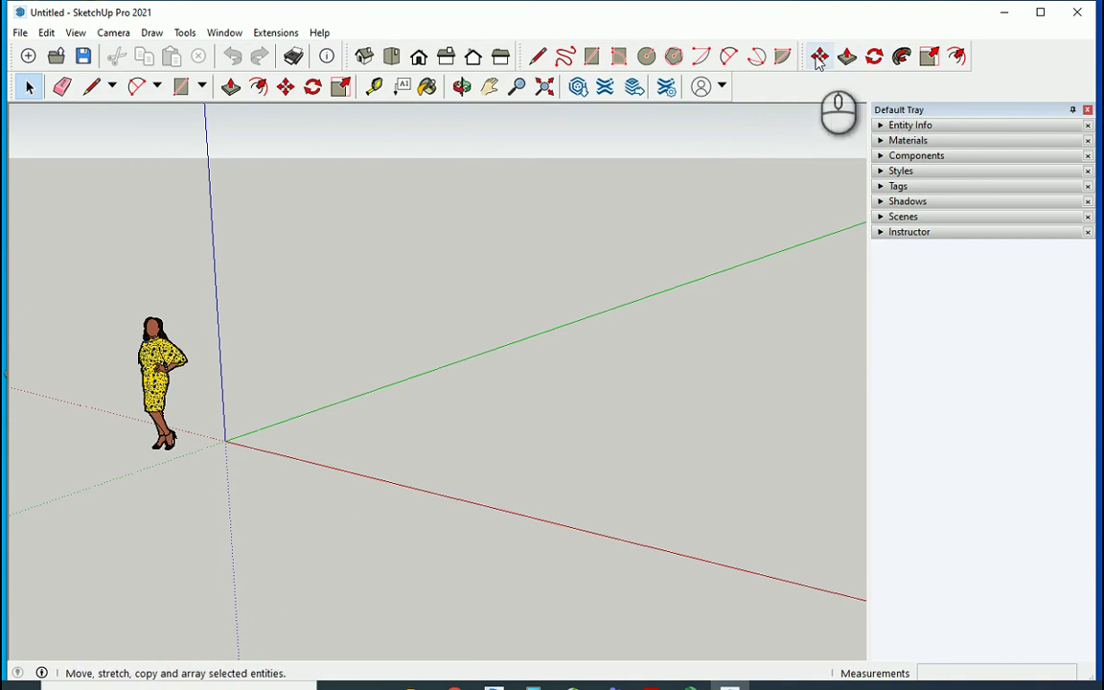
pyautogui.moveTo(811, 58); pyautogui.dragTo(661, 225)
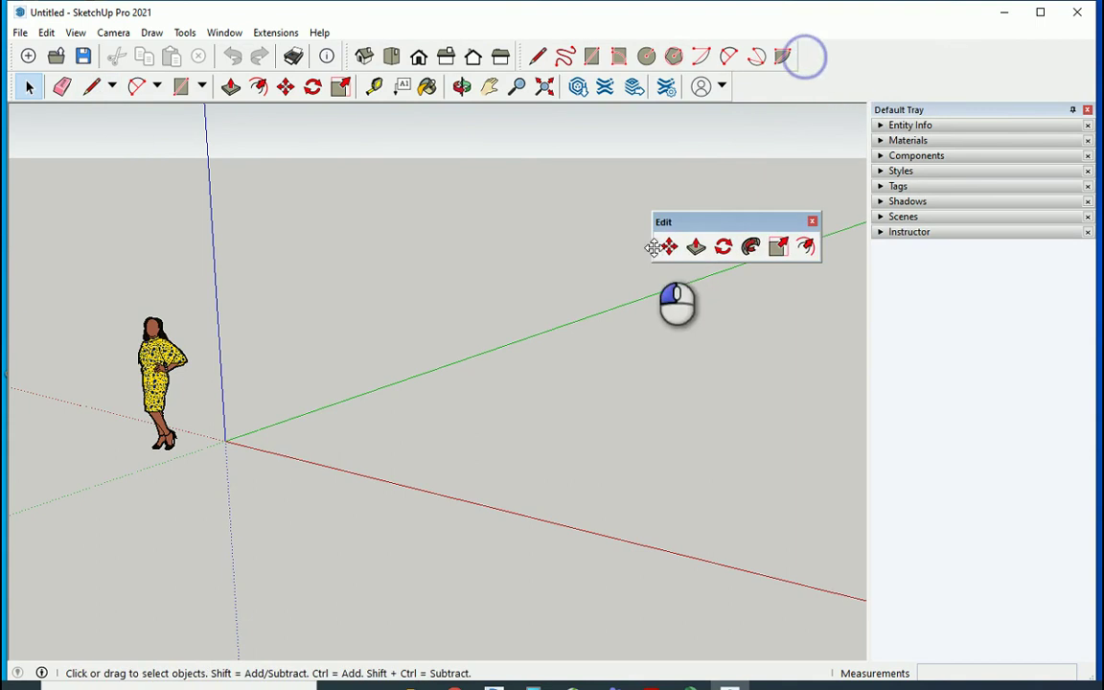
pyautogui.click(812, 222)
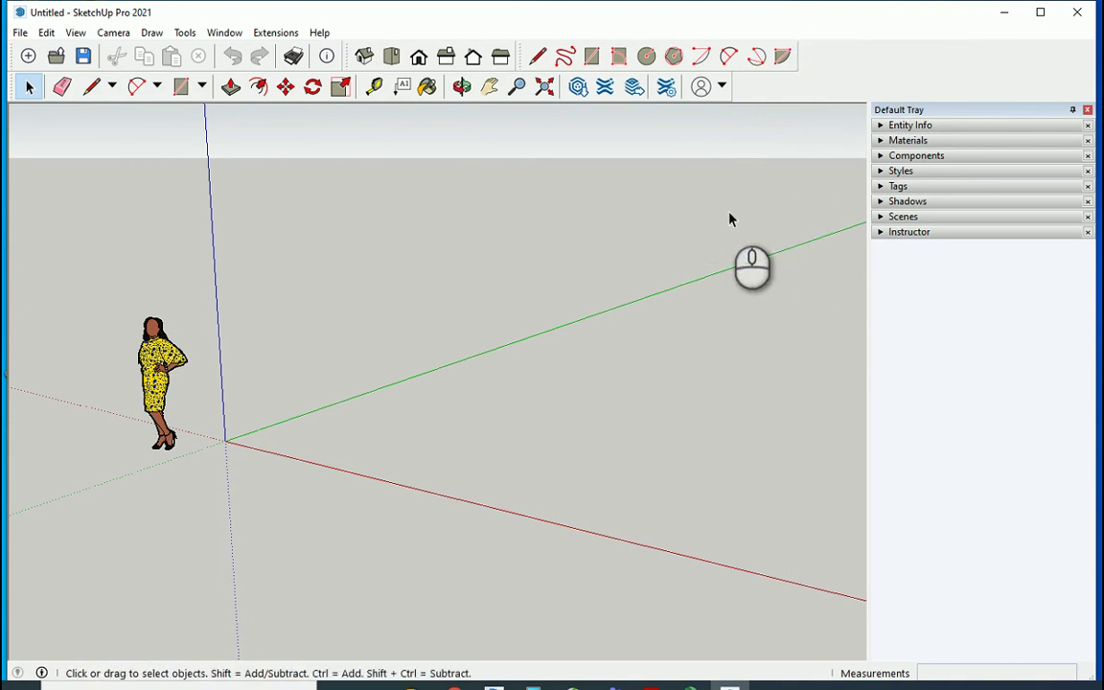
# Show the Large Tool Set and close the floating Drawing toolbar
pyautogui.rightClick(774, 91)
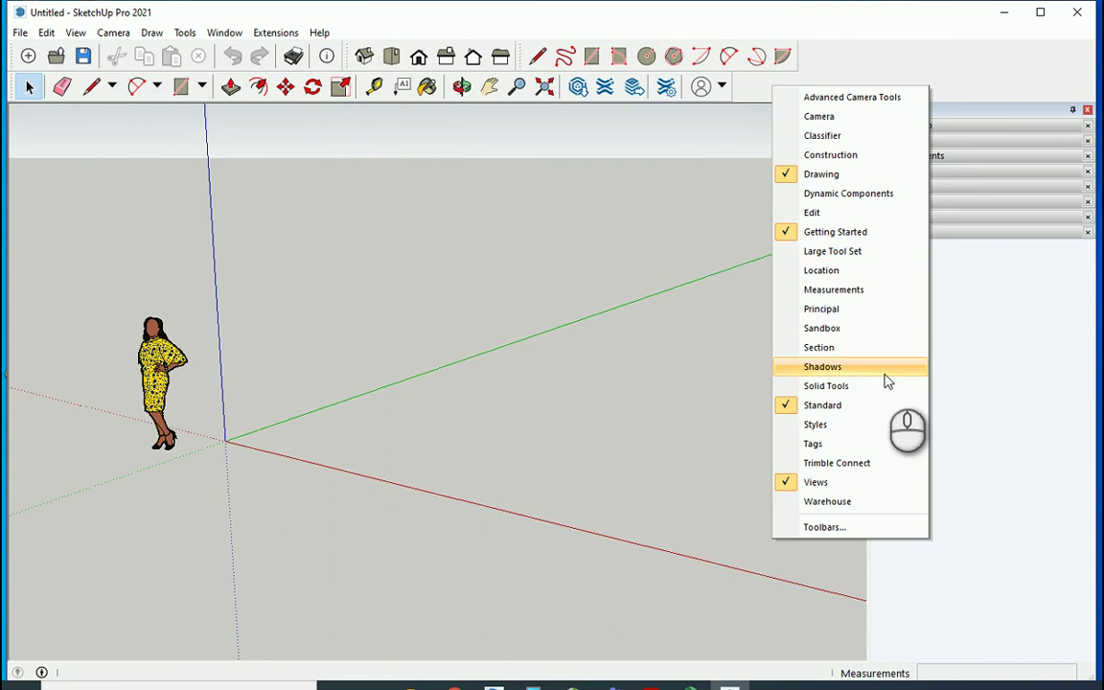
pyautogui.click(852, 253)
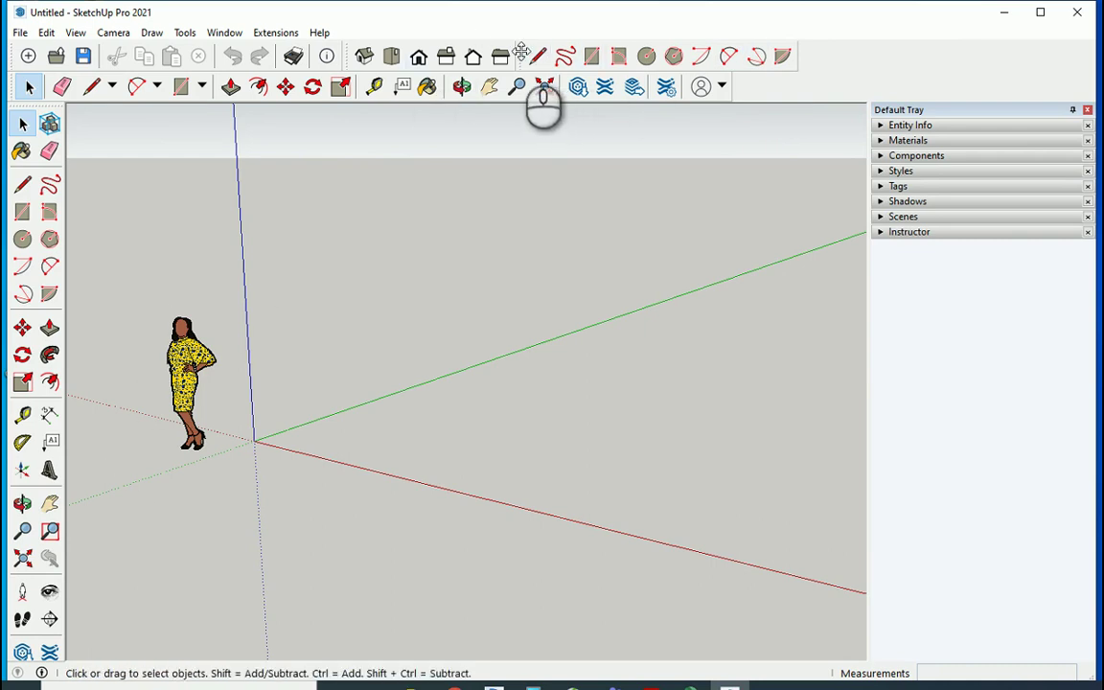
pyautogui.moveTo(520, 53); pyautogui.dragTo(524, 195)
pyautogui.click(794, 176)
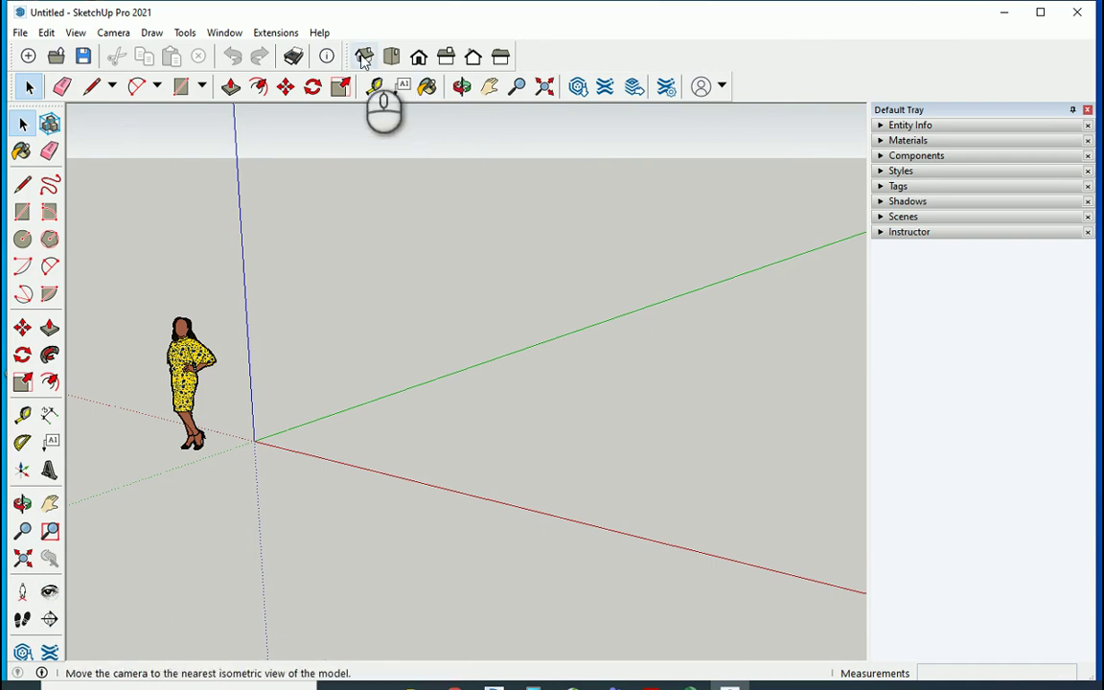
# Show the Warehouse toolbar and leave it floating over the model
pyautogui.rightClick(750, 89)
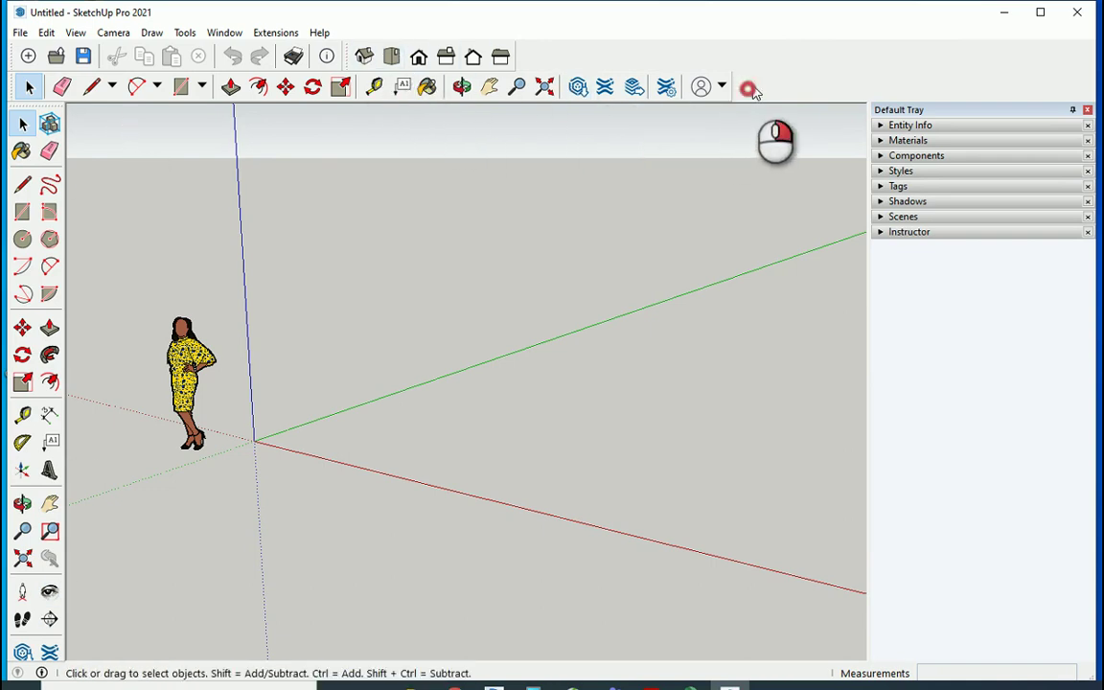
pyautogui.click(778, 501)
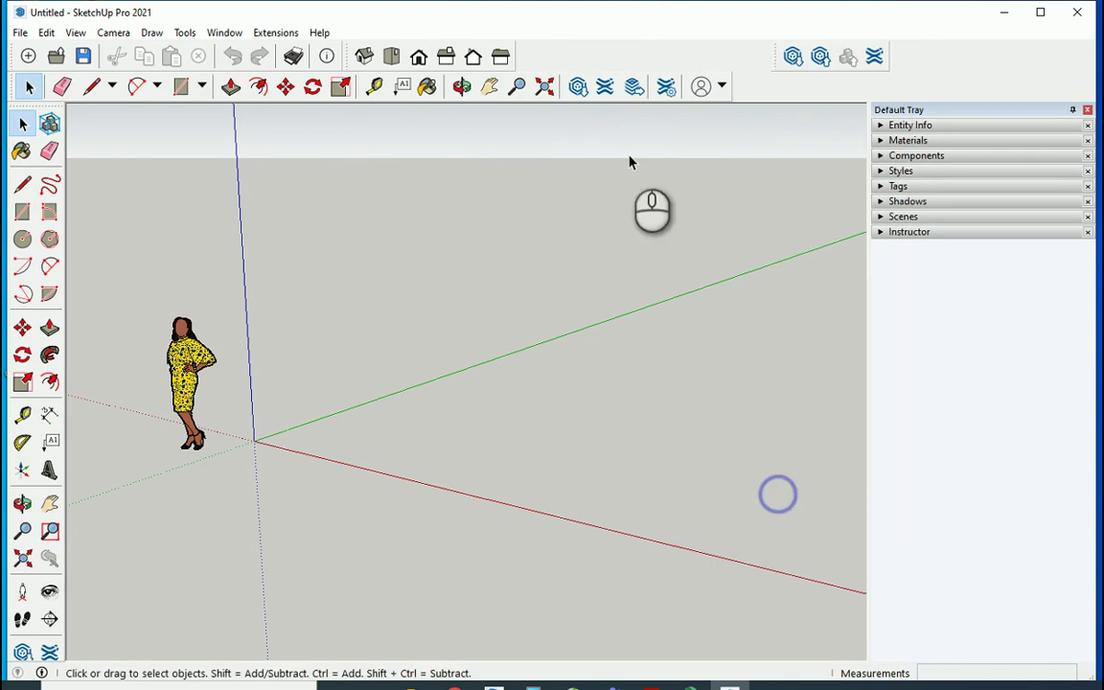
pyautogui.moveTo(784, 57); pyautogui.dragTo(614, 217)
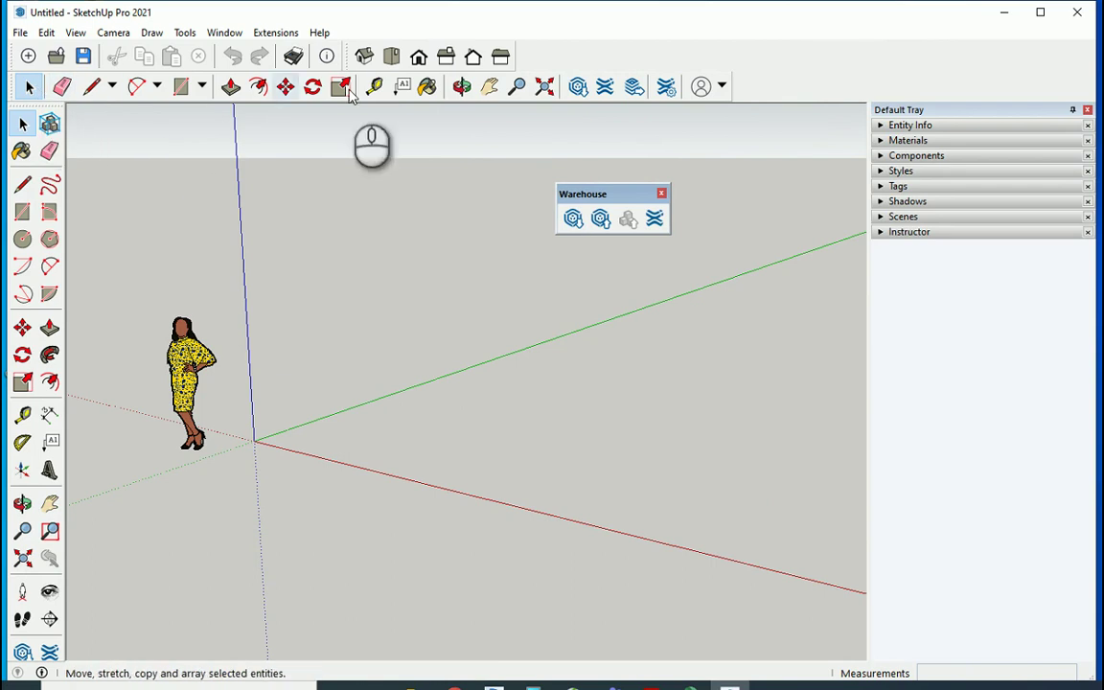
pyautogui.rightClick(754, 87)
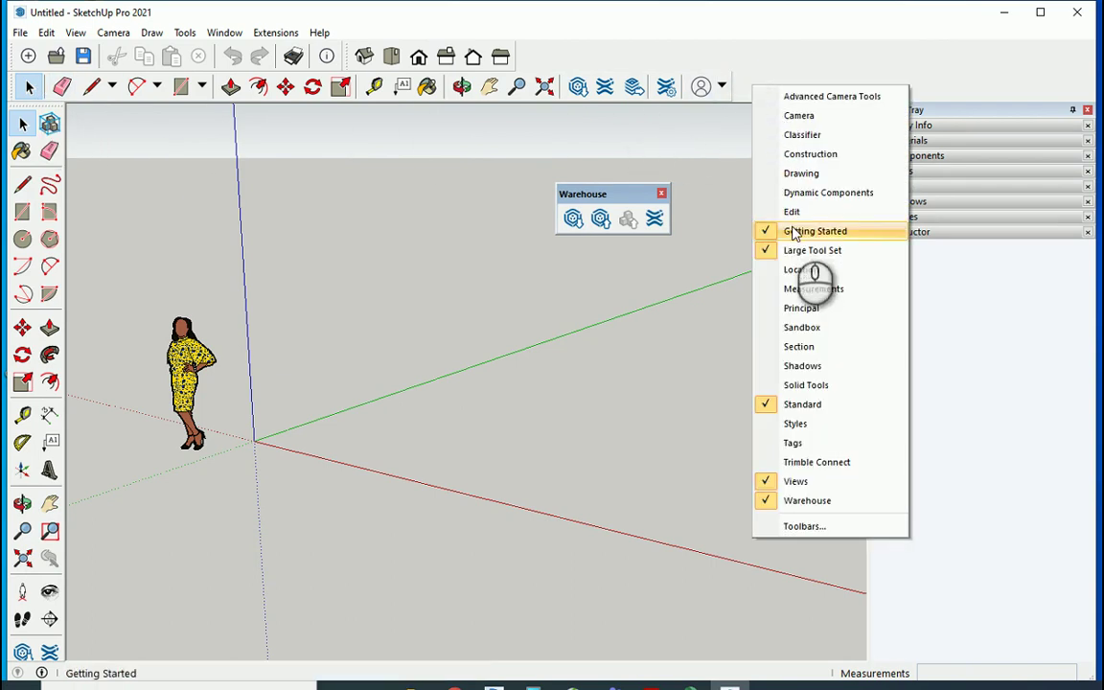
pyautogui.click(748, 73)
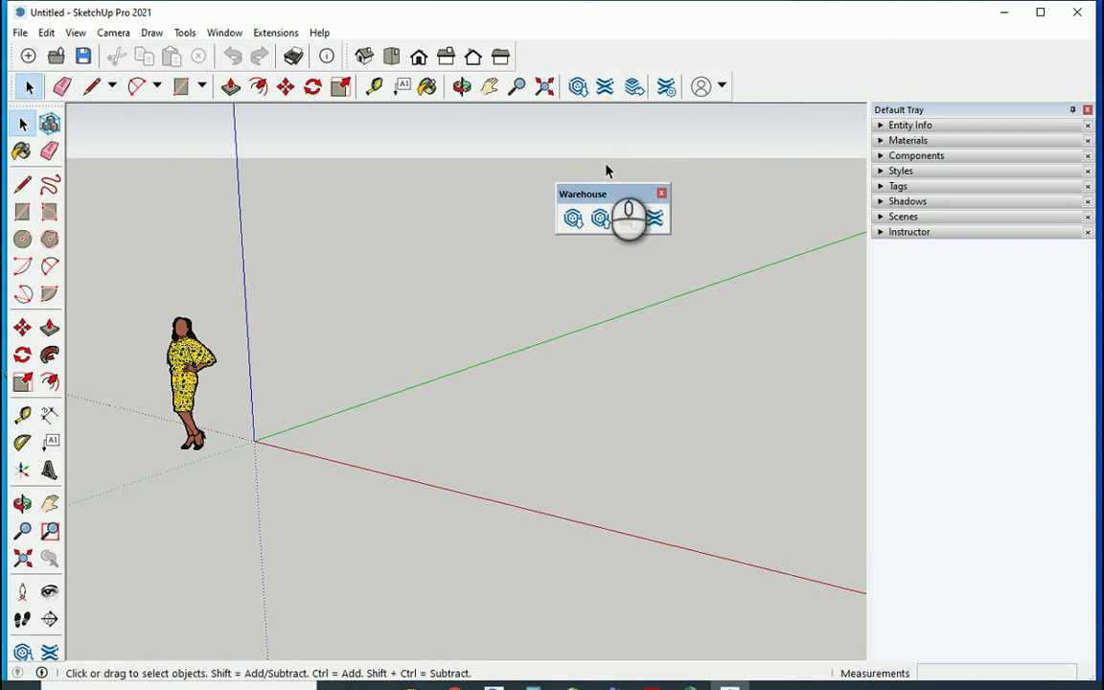
pyautogui.moveTo(610, 192); pyautogui.dragTo(672, 178)
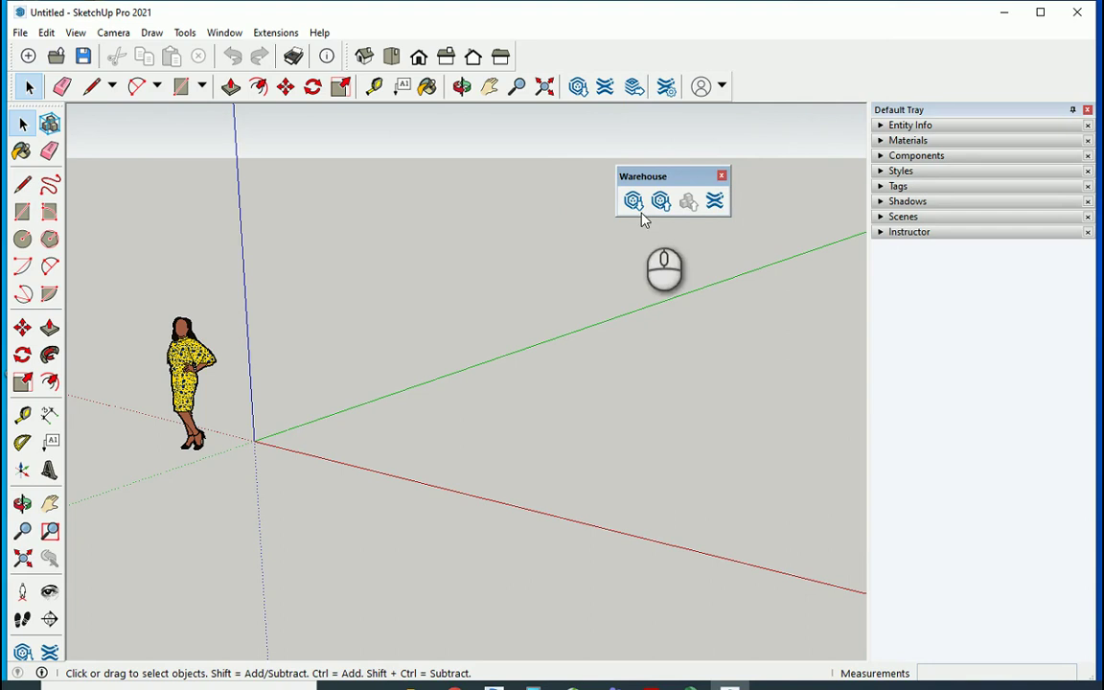
pyautogui.click(722, 175)
pyautogui.rightClick(758, 87)
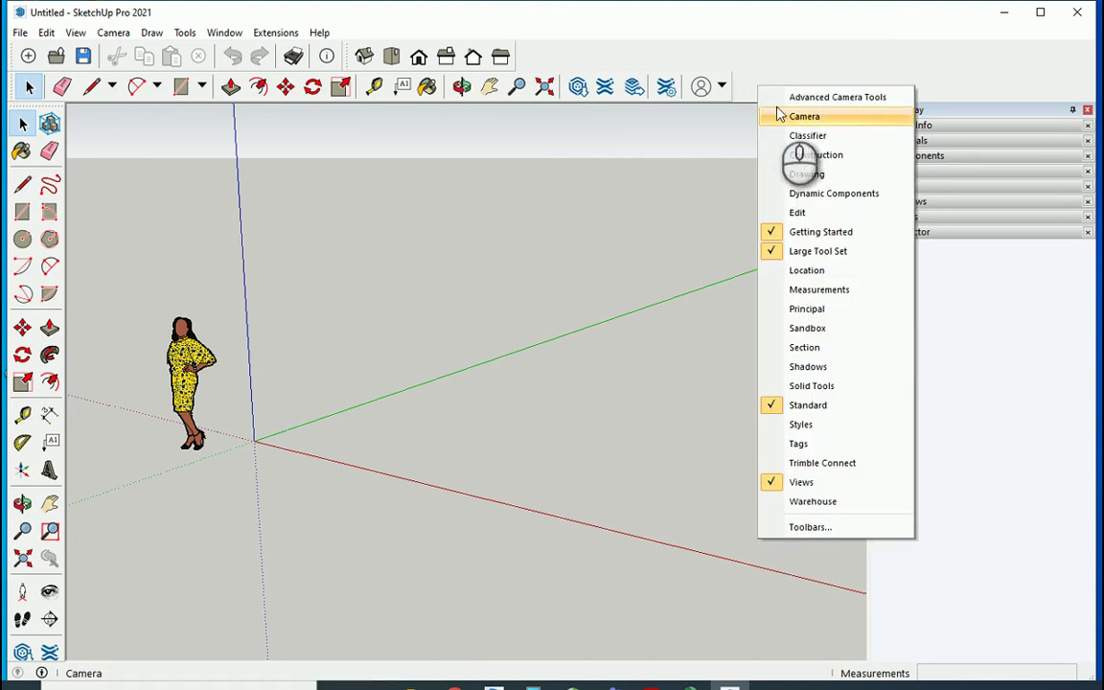
pyautogui.click(774, 116)
pyautogui.moveTo(775, 75); pyautogui.dragTo(516, 45)
pyautogui.rightClick(768, 88)
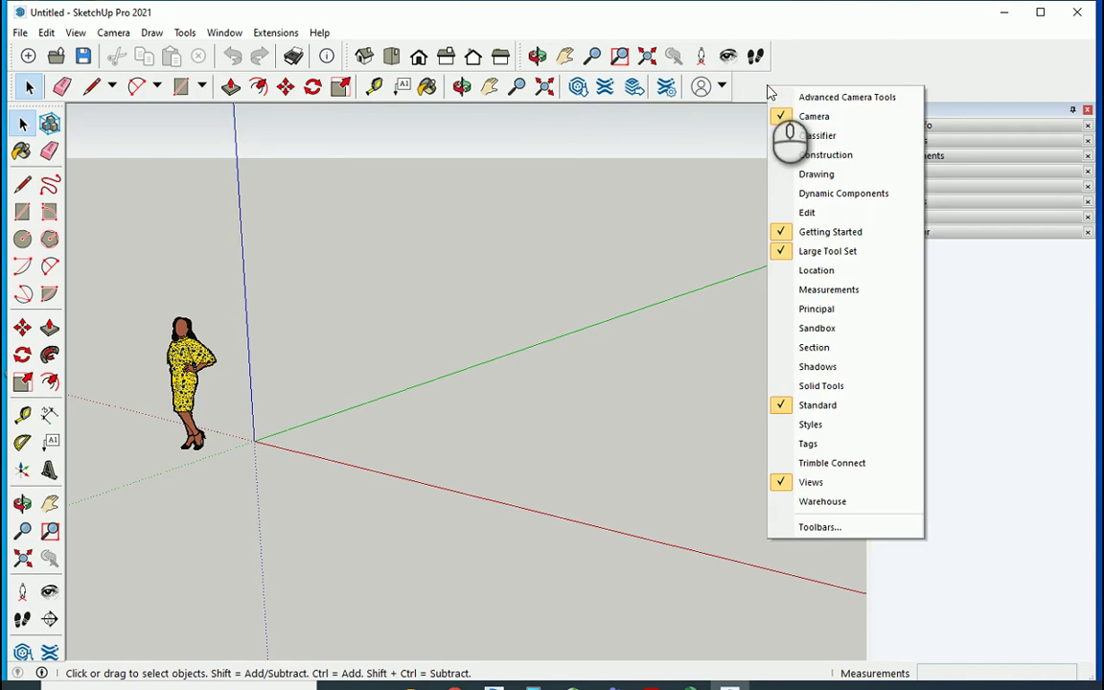
pyautogui.click(805, 153)
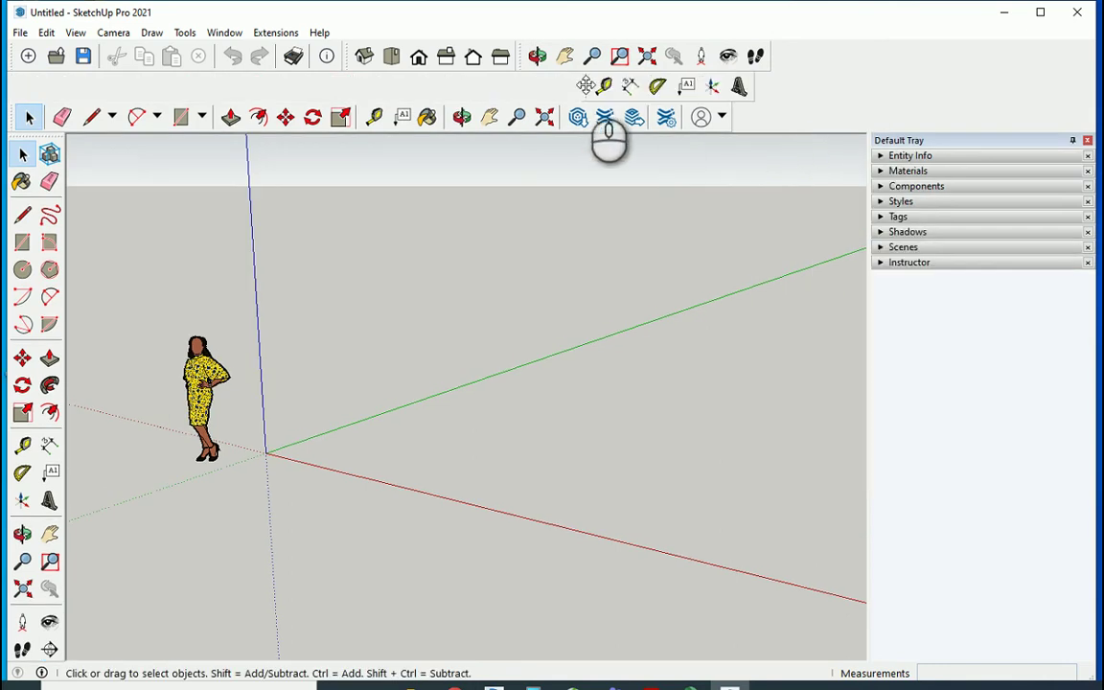
pyautogui.moveTo(586, 85)
pyautogui.mouseDown()
pyautogui.moveTo(748, 89)
pyautogui.moveTo(760, 136)
pyautogui.moveTo(665, 232)
pyautogui.mouseUp()
pyautogui.moveTo(522, 53); pyautogui.dragTo(555, 304)
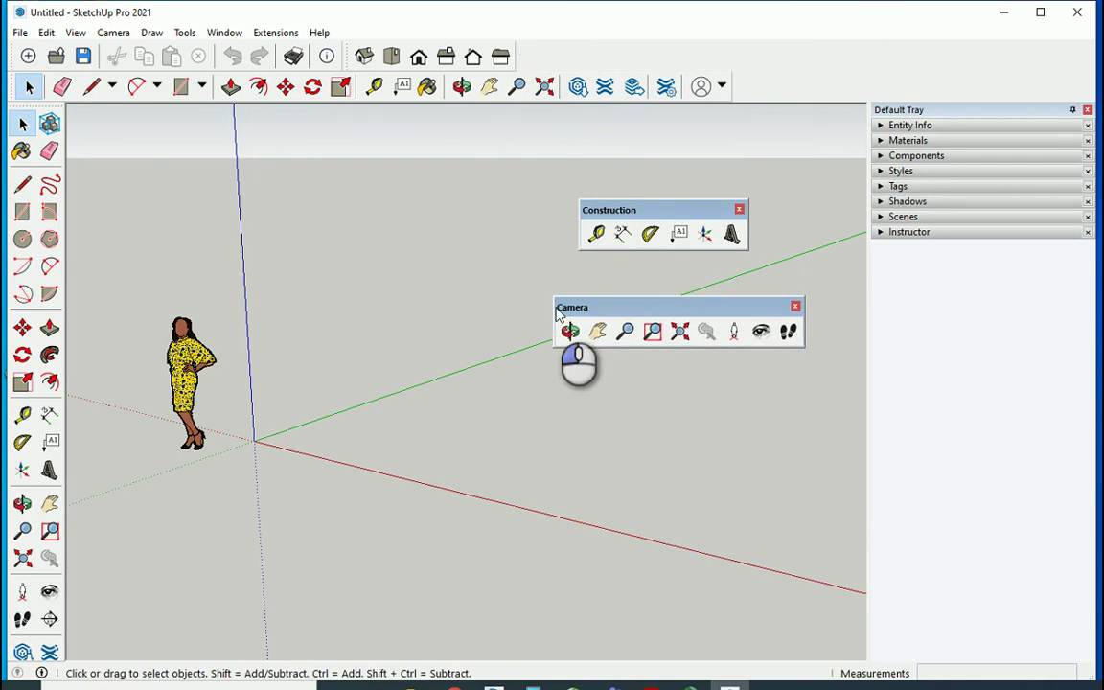
pyautogui.moveTo(608, 204); pyautogui.dragTo(553, 46)
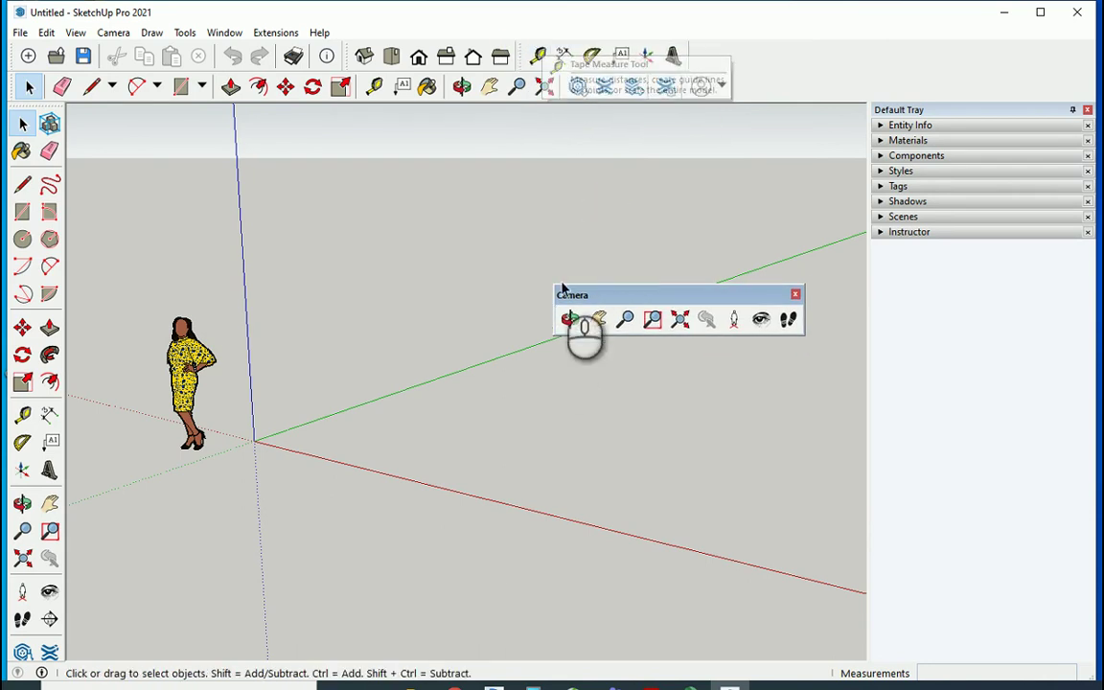
pyautogui.moveTo(564, 292); pyautogui.dragTo(699, 40)
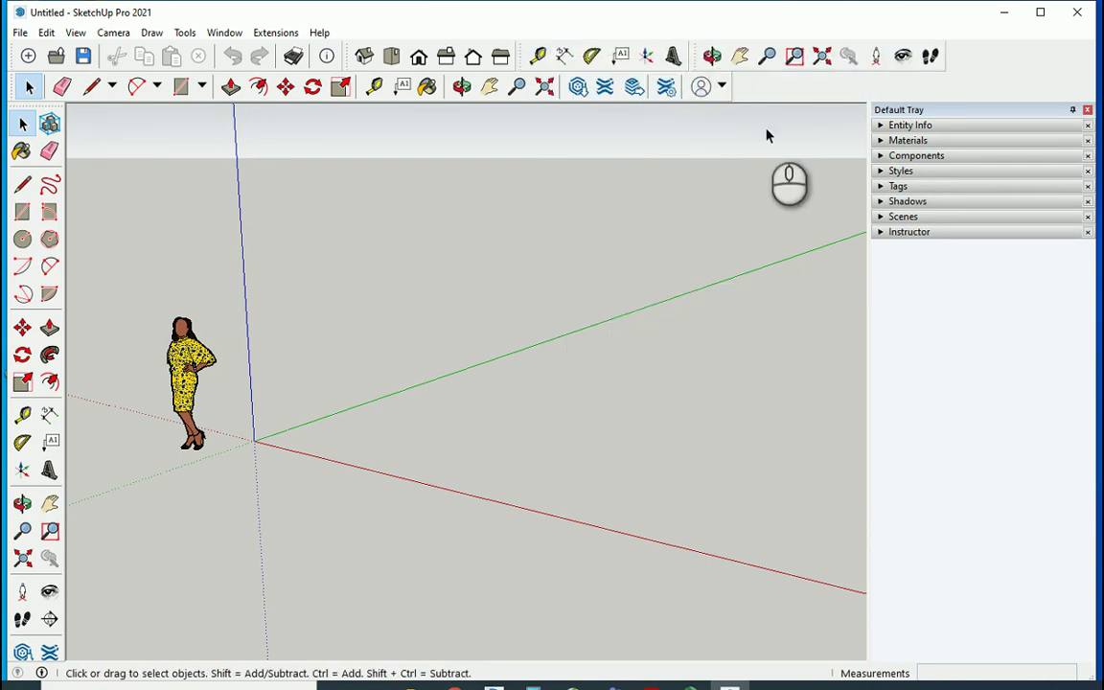
pyautogui.rightClick(766, 93)
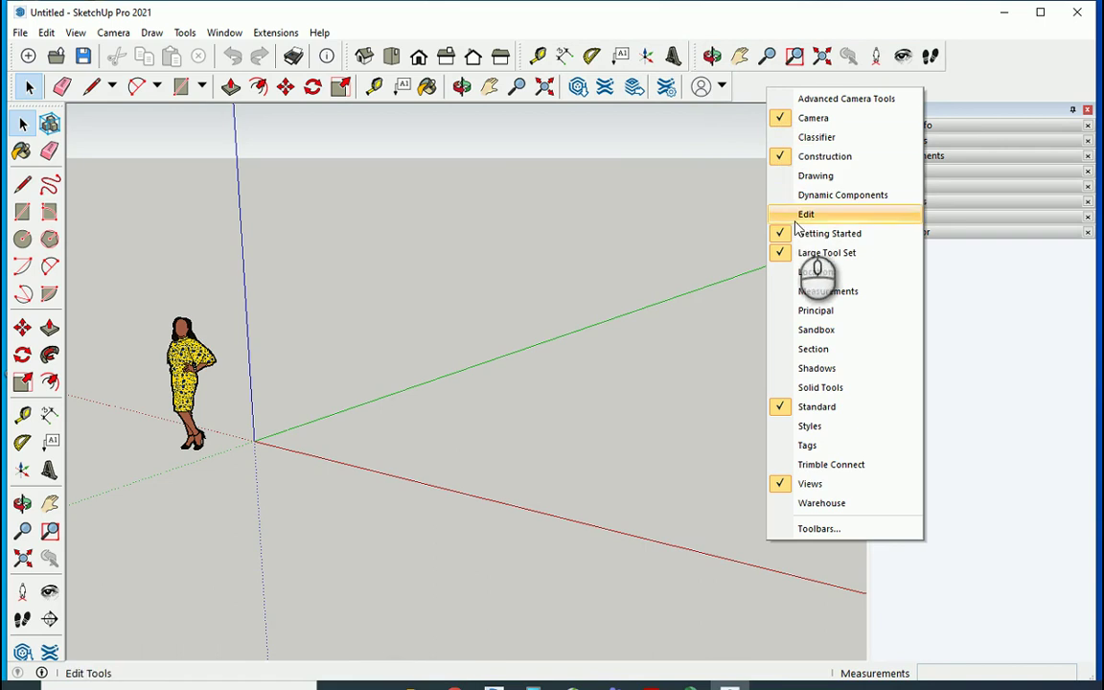
pyautogui.click(810, 426)
pyautogui.moveTo(354, 84); pyautogui.dragTo(736, 122)
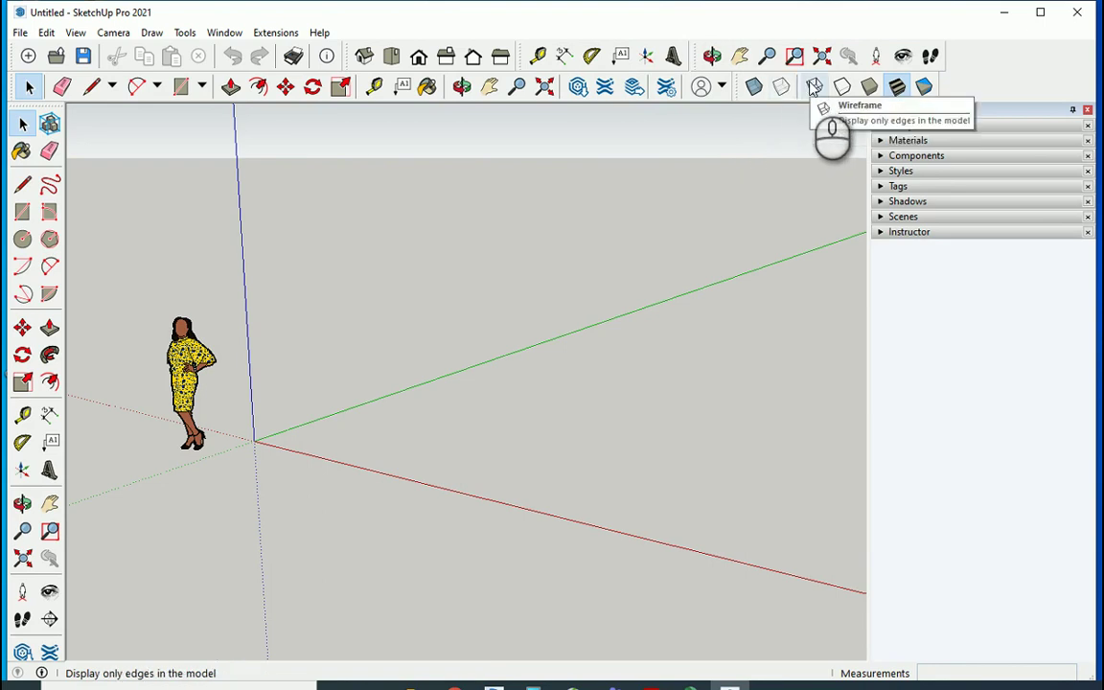
pyautogui.rightClick(949, 86)
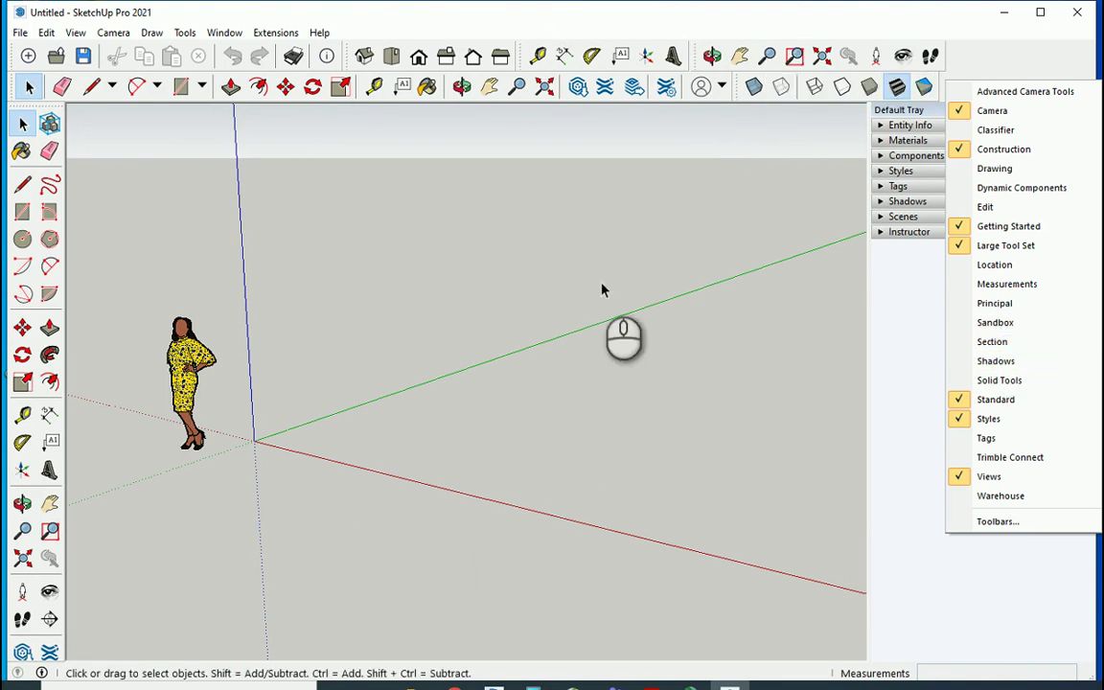
# Open Model Info from the Window menu, centre it, and browse Animation, Dimensions and File
pyautogui.click(594, 206)
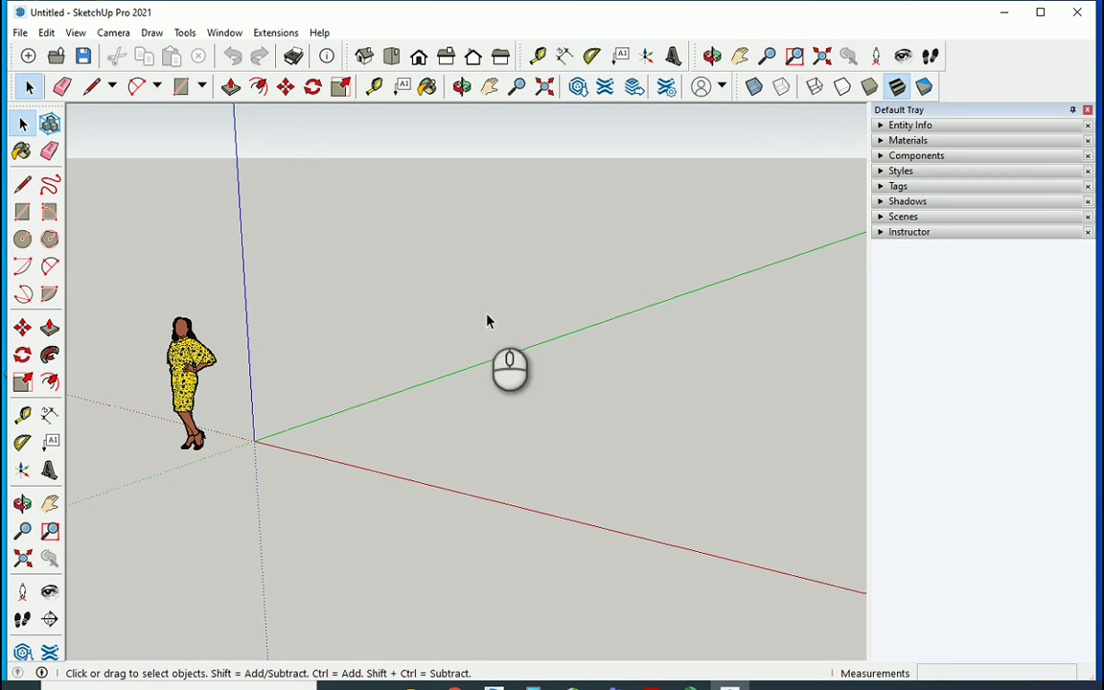
pyautogui.click(226, 32)
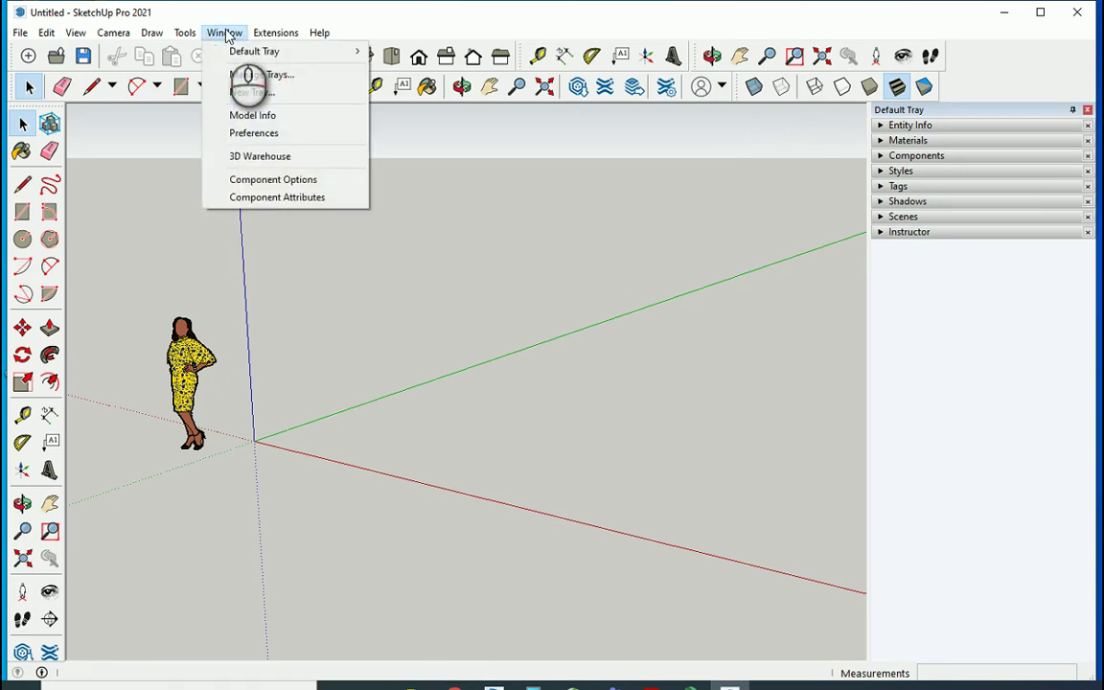
pyautogui.click(254, 116)
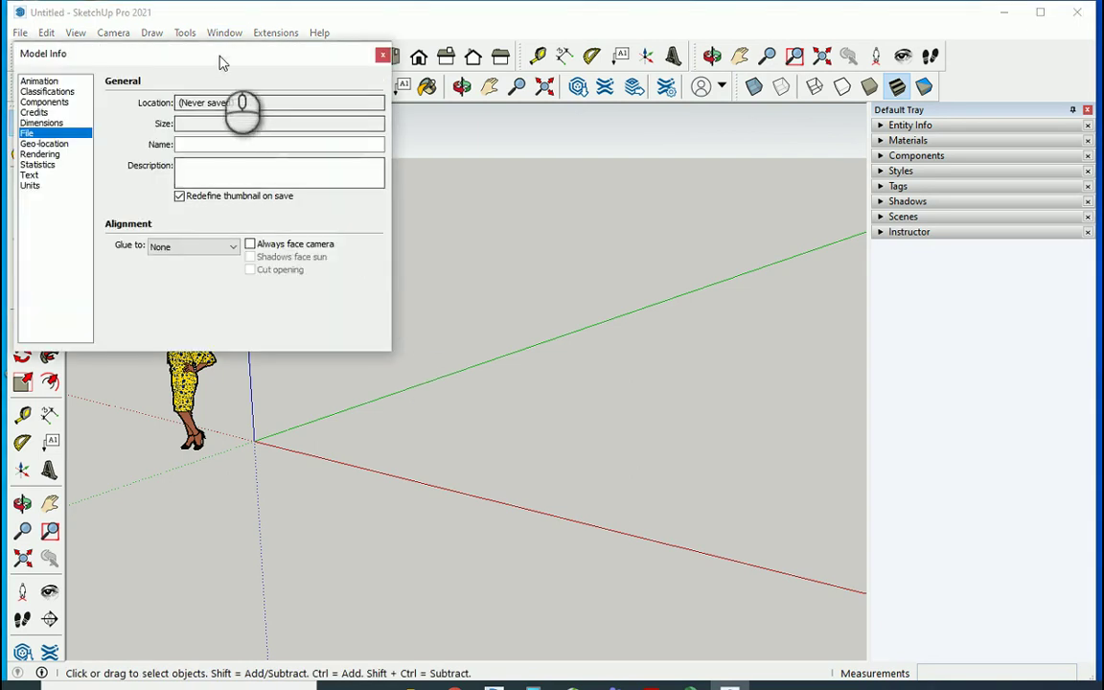
pyautogui.moveTo(219, 54); pyautogui.dragTo(517, 233)
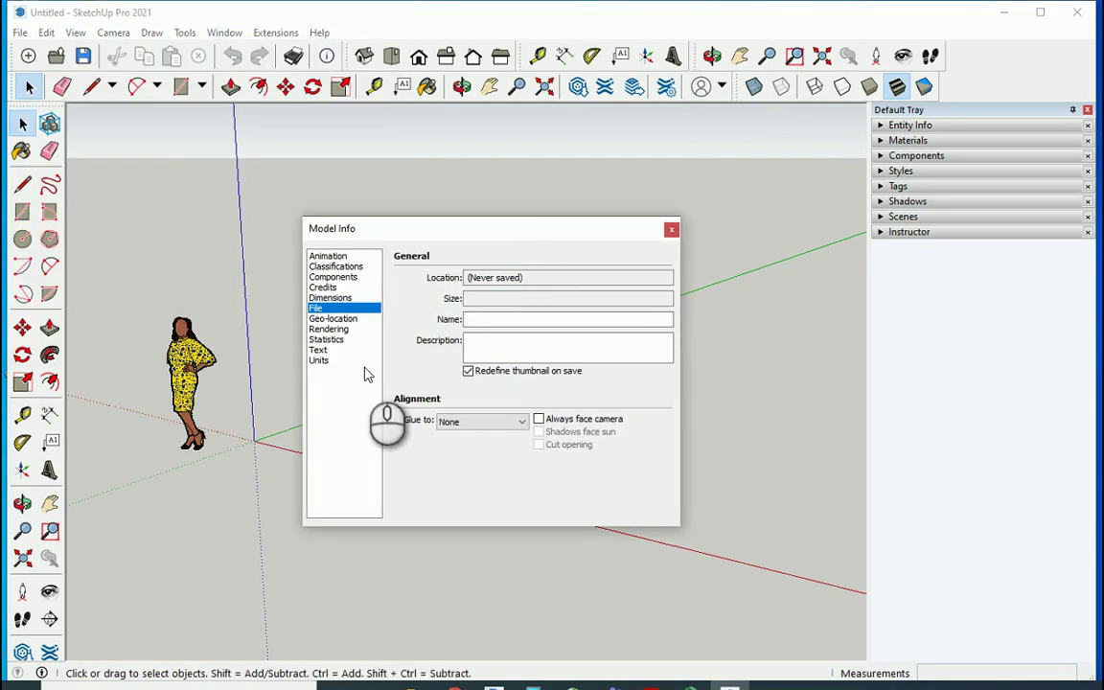
pyautogui.click(329, 257)
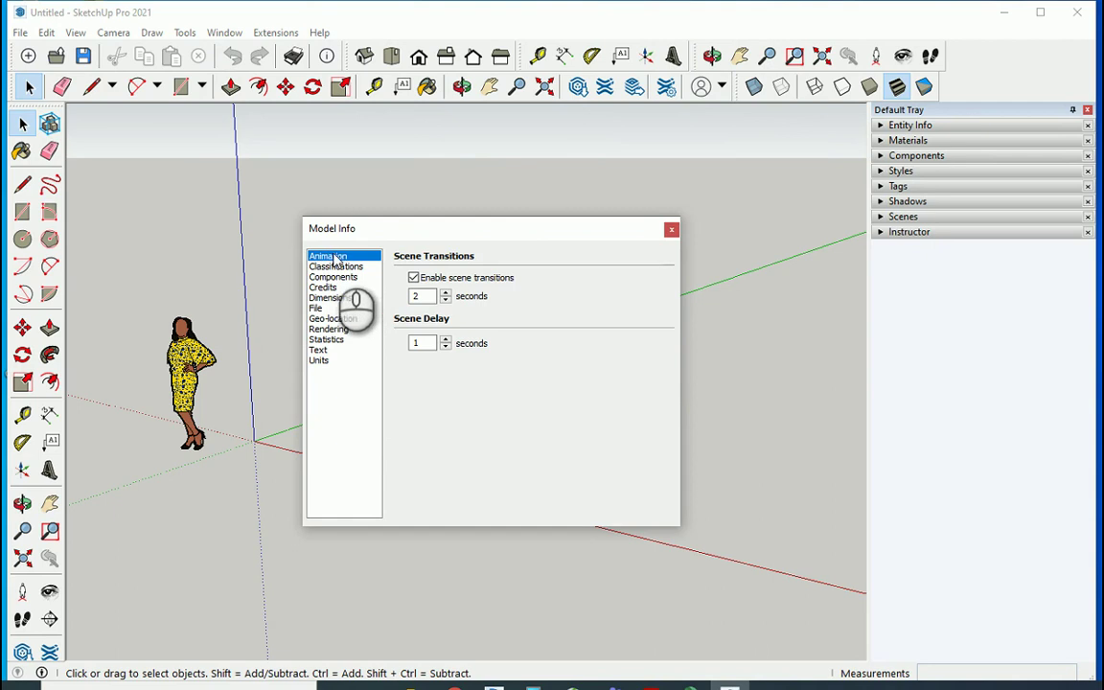
pyautogui.click(329, 298)
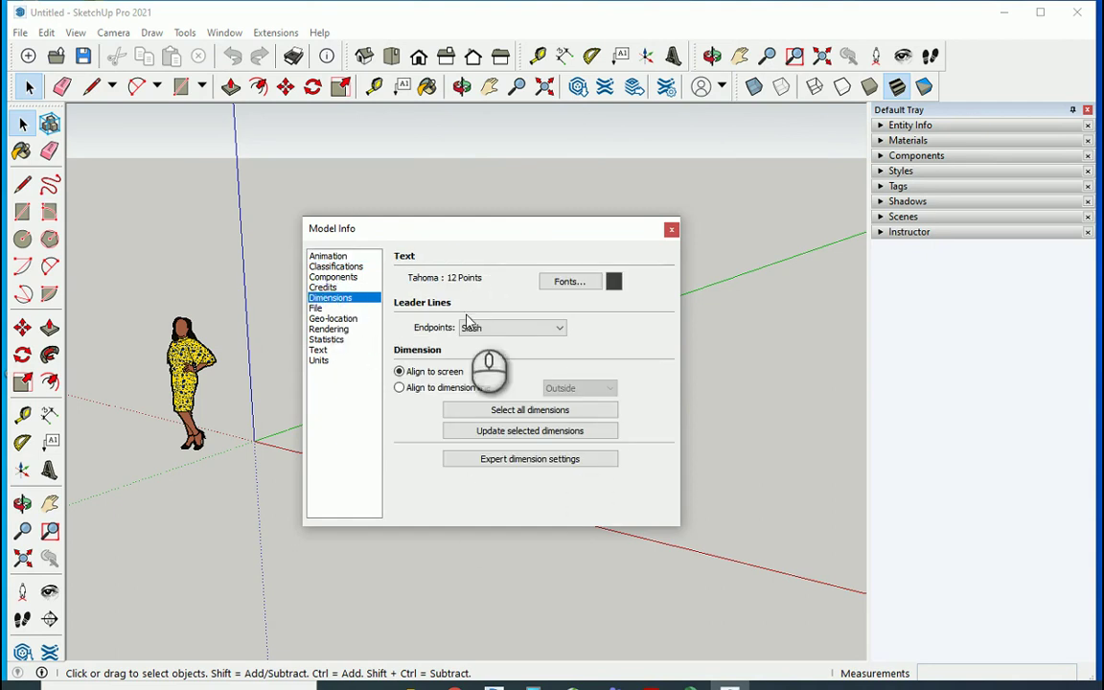
pyautogui.click(316, 308)
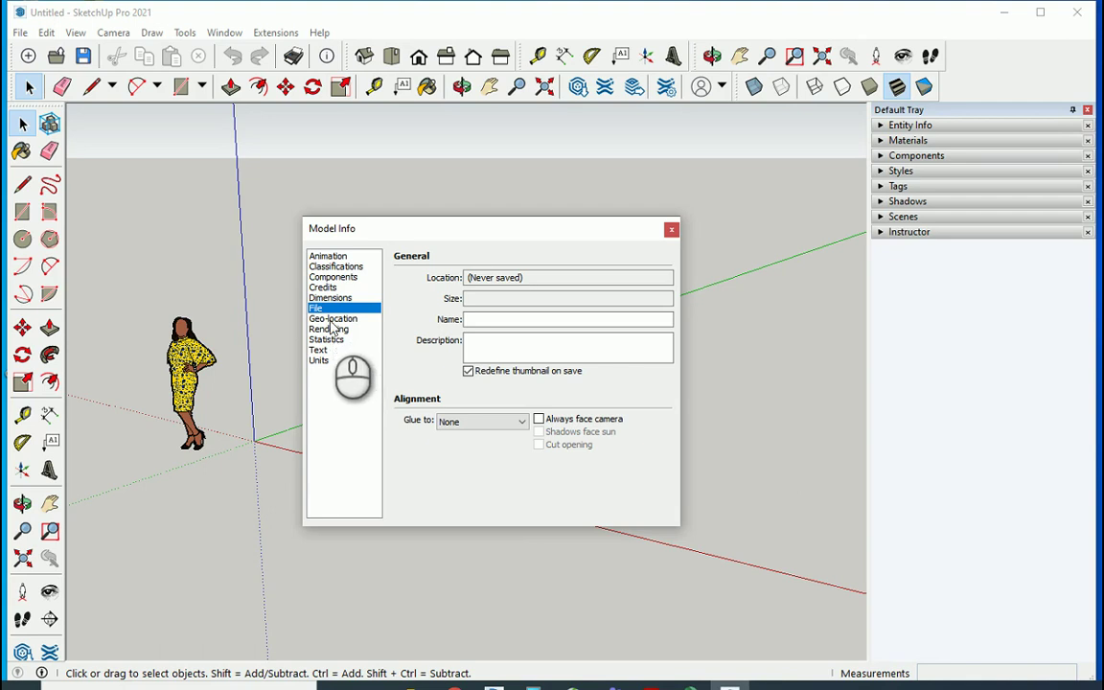
# On the Units page, set the Length Display precision to 0.000 m
pyautogui.click(333, 319)
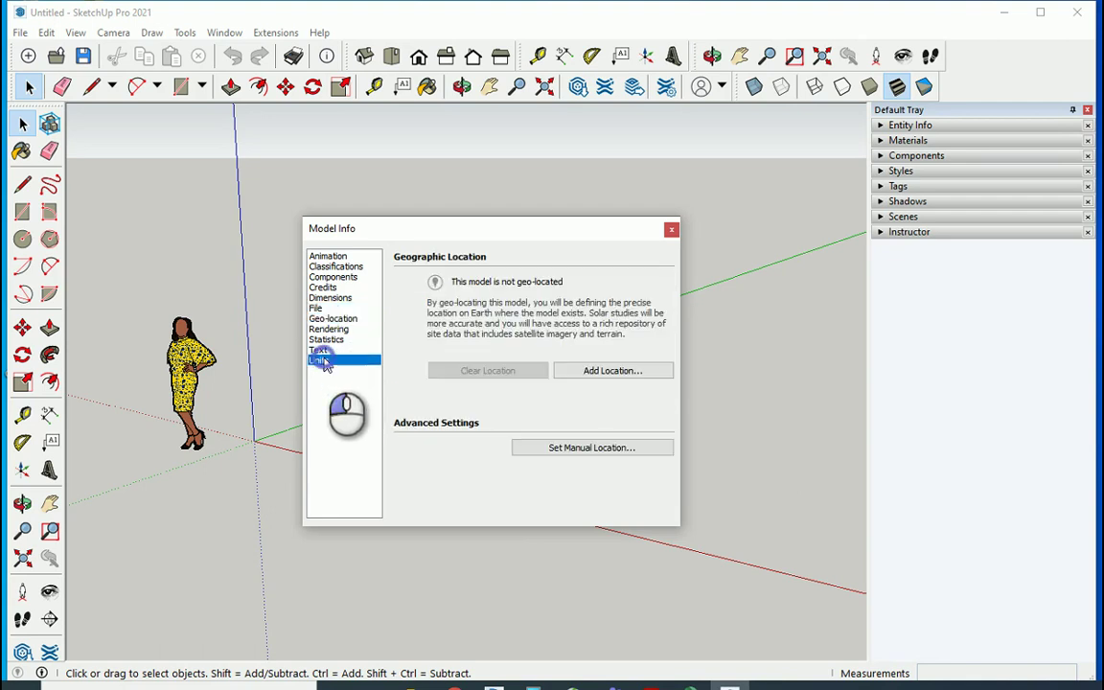
pyautogui.click(321, 362)
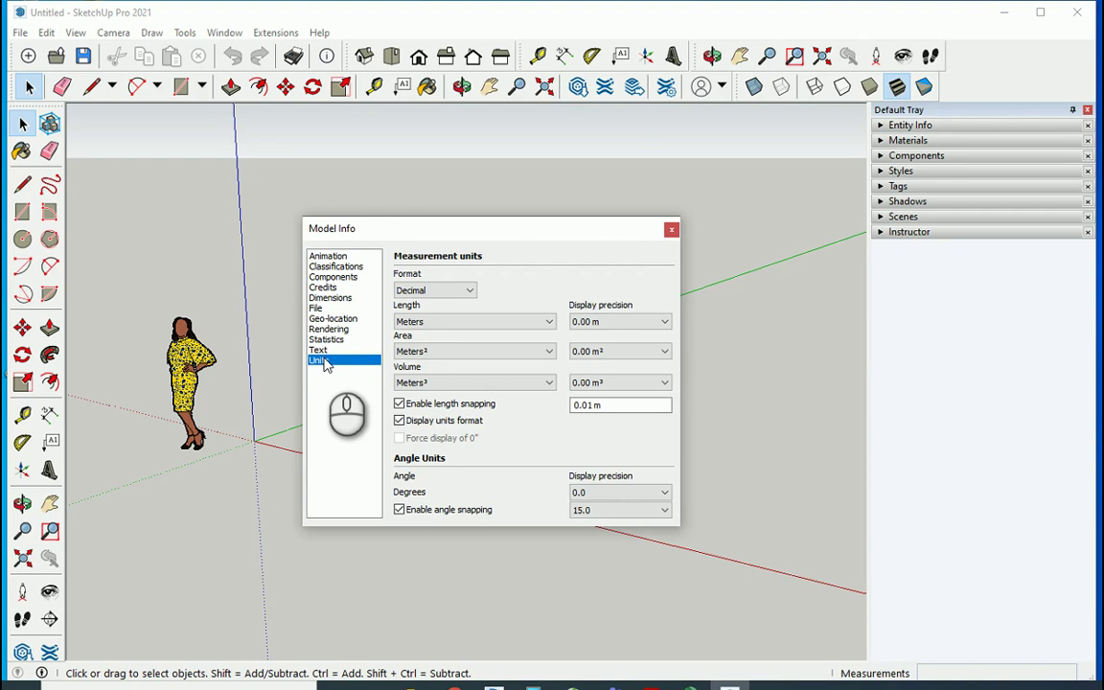
pyautogui.click(623, 327)
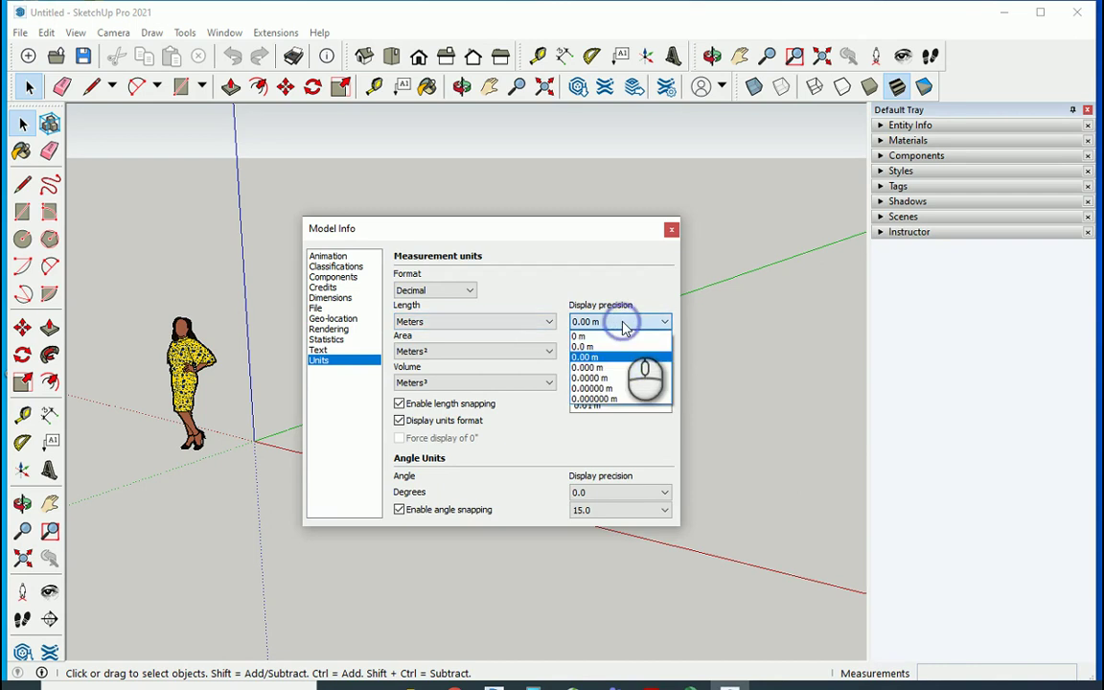
pyautogui.click(621, 368)
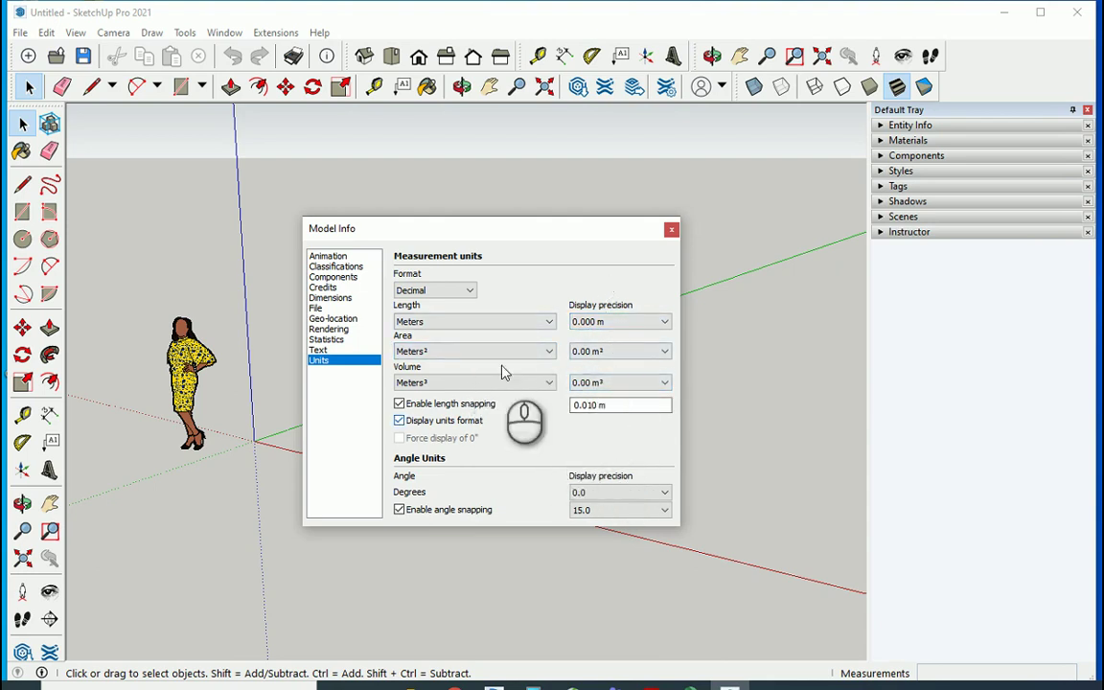
# Keep the unit format Decimal and length Meters, then view the Text page
pyautogui.click(471, 291)
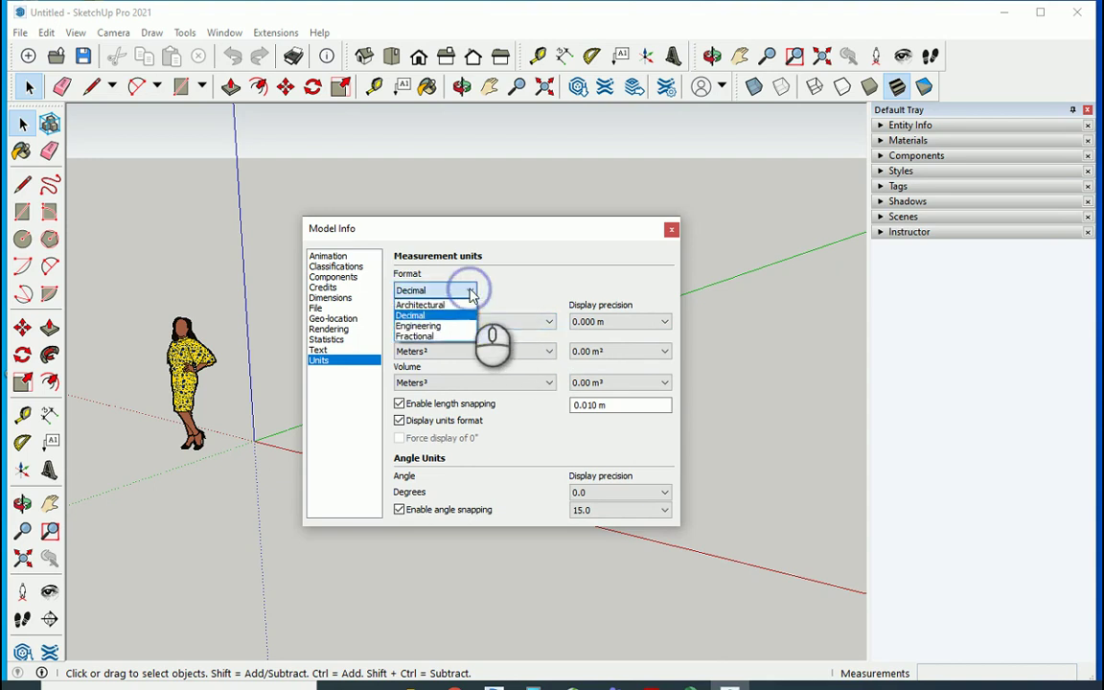
pyautogui.click(470, 292)
pyautogui.click(542, 325)
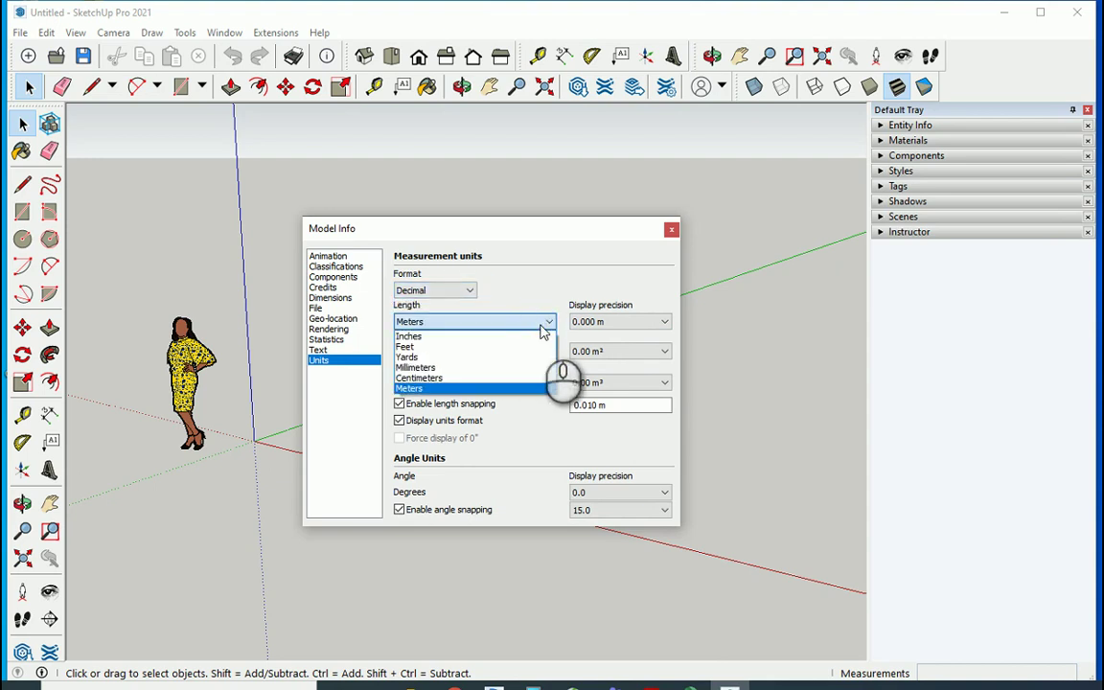
pyautogui.click(543, 329)
pyautogui.click(543, 329)
pyautogui.click(543, 328)
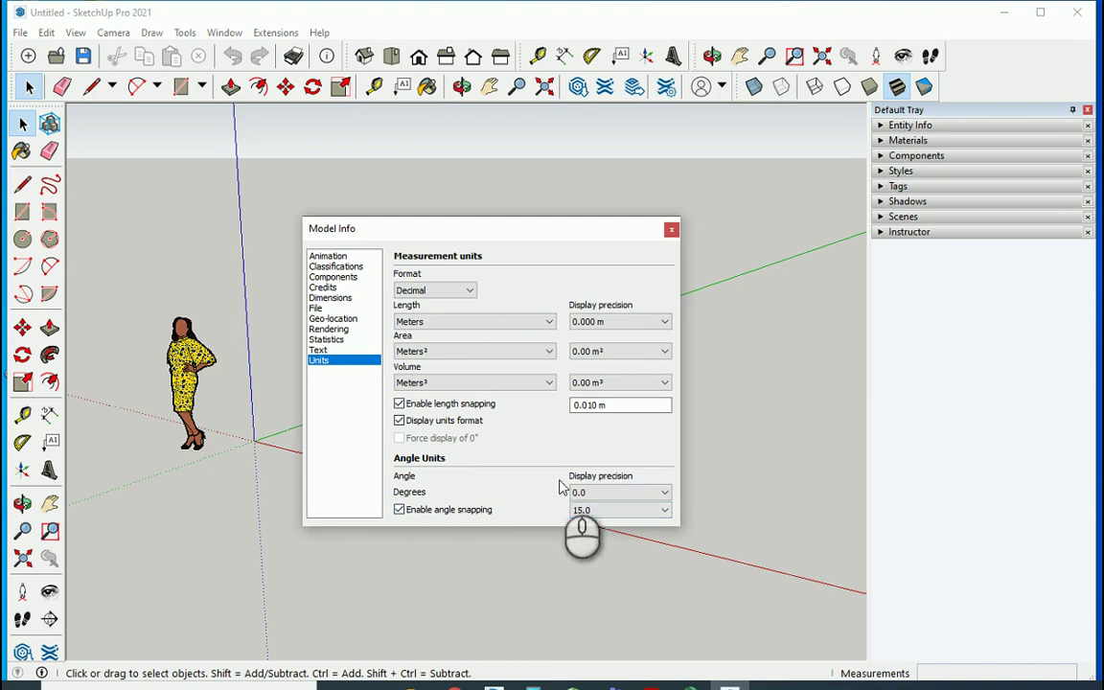
pyautogui.click(326, 349)
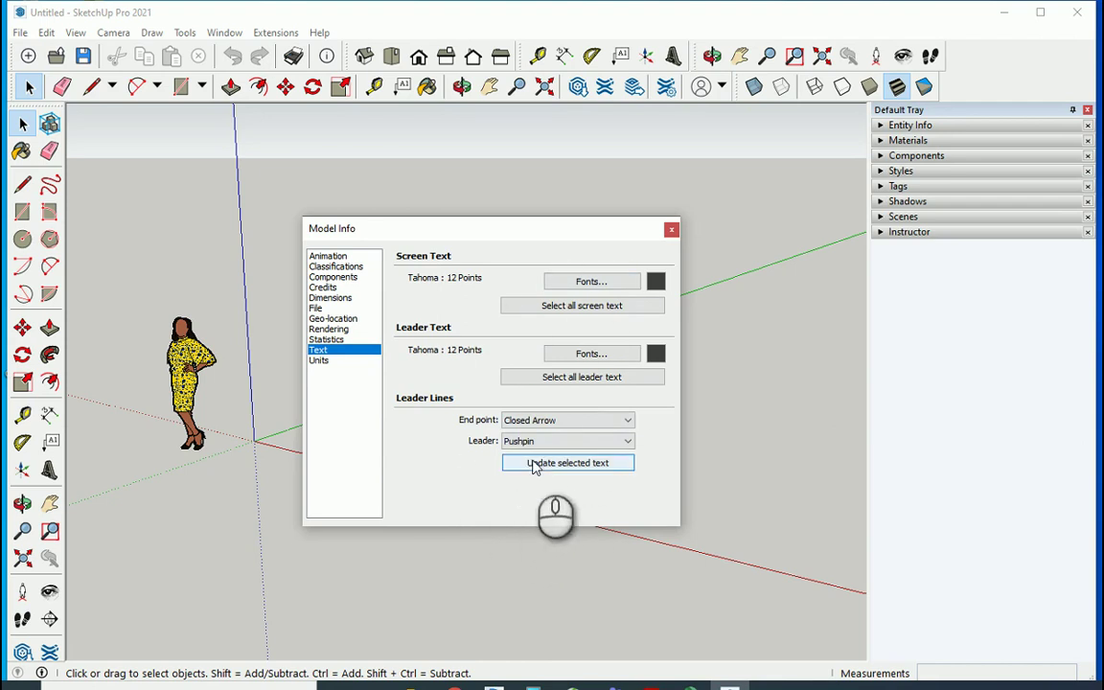
# Close the Model Info dialog and open the Window menu
pyautogui.click(671, 229)
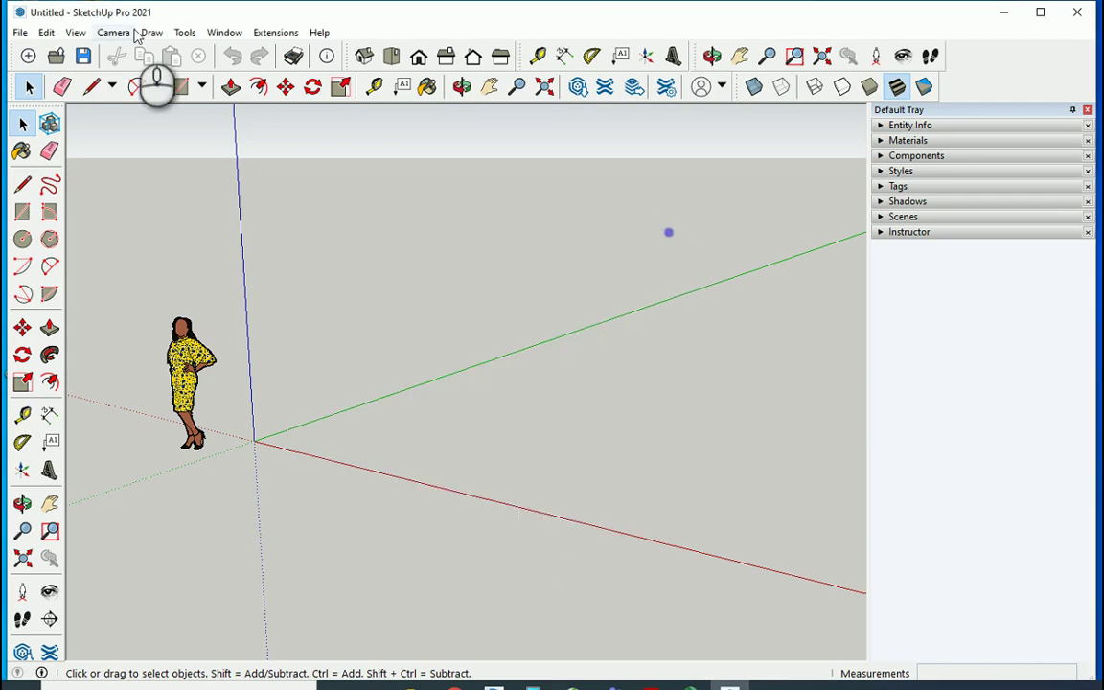
pyautogui.click(222, 33)
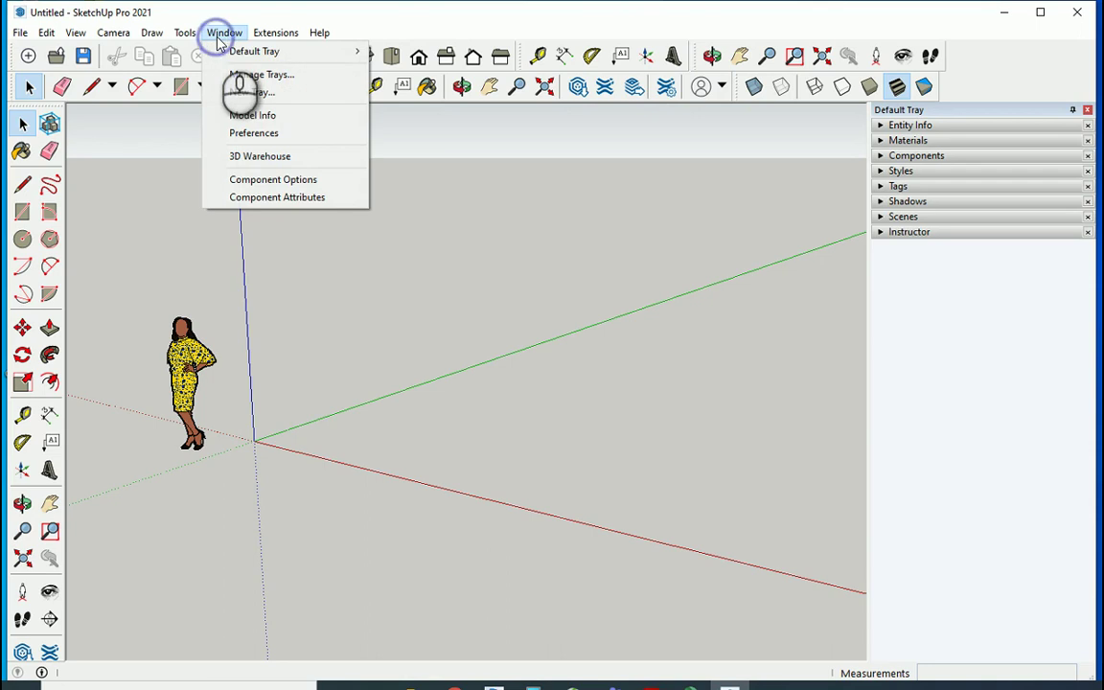
# Open Preferences and scroll through the Default Drawing Template list on the Template page
pyautogui.click(292, 134)
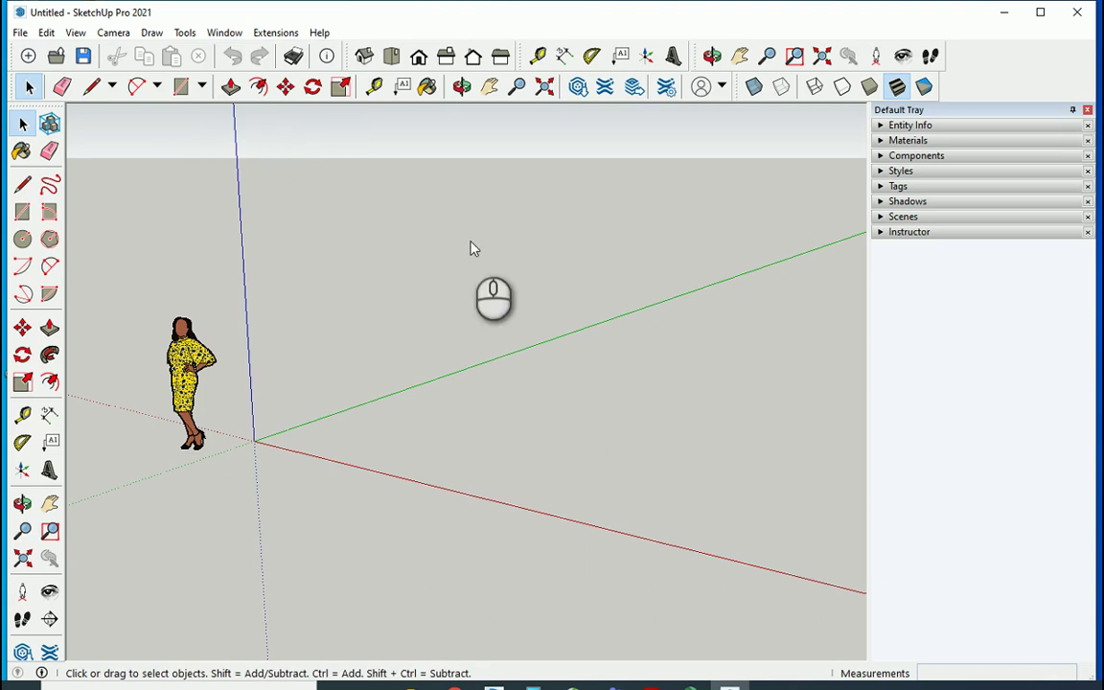
pyautogui.click(314, 307)
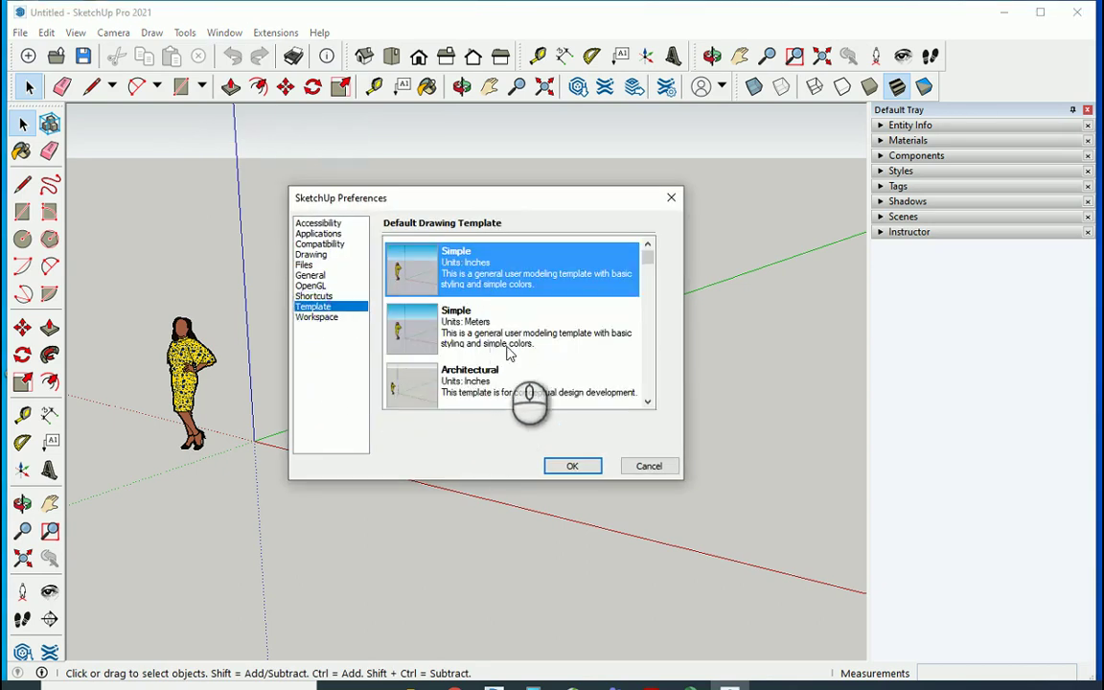
pyautogui.scroll(-2, 509, 353)
pyautogui.scroll(-8, 509, 353)
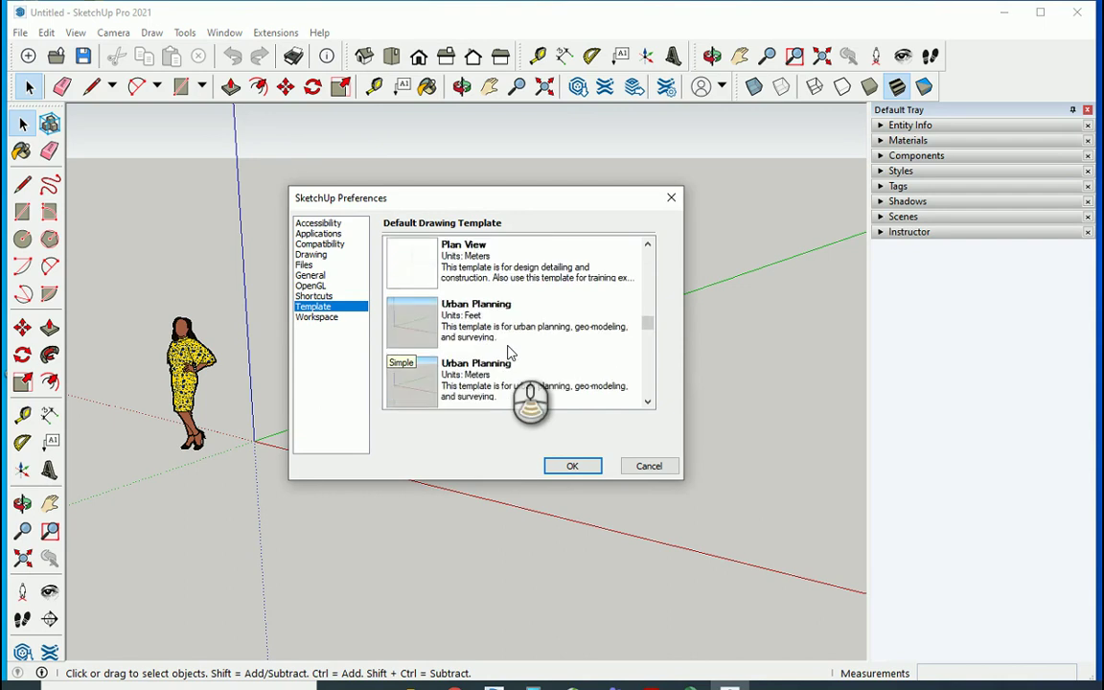
pyautogui.scroll(10, 509, 372)
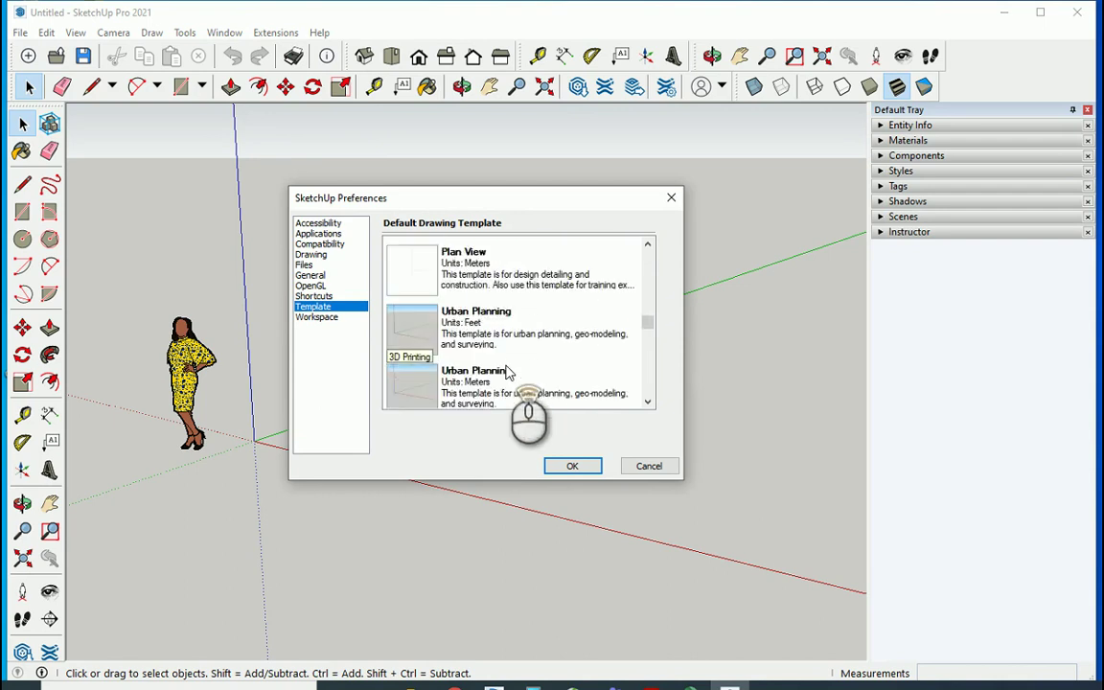
# Check the Drawing and Accessibility pages, move the dialog up, and show Files
pyautogui.click(312, 254)
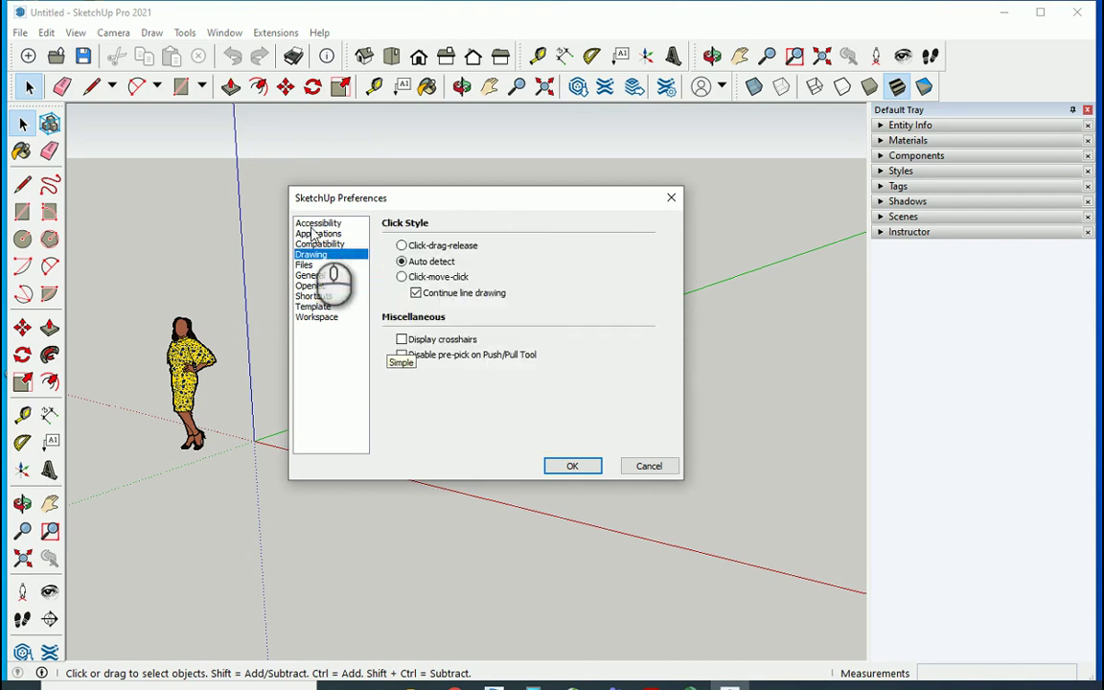
pyautogui.click(321, 223)
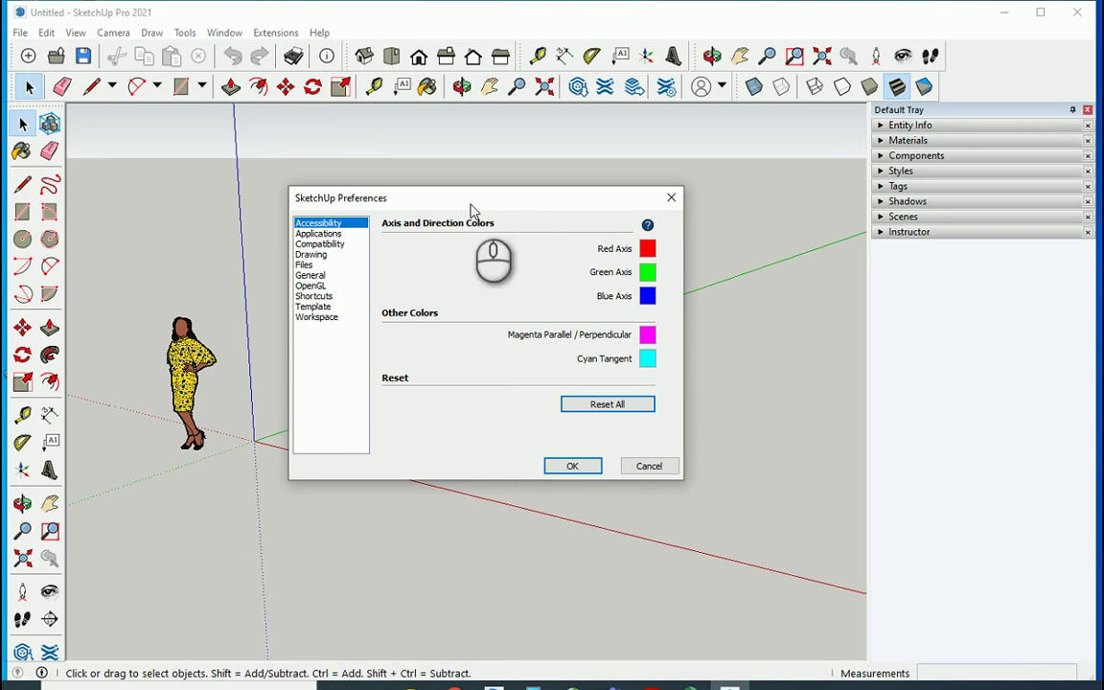
pyautogui.click(533, 205)
pyautogui.moveTo(541, 190); pyautogui.dragTo(571, 98)
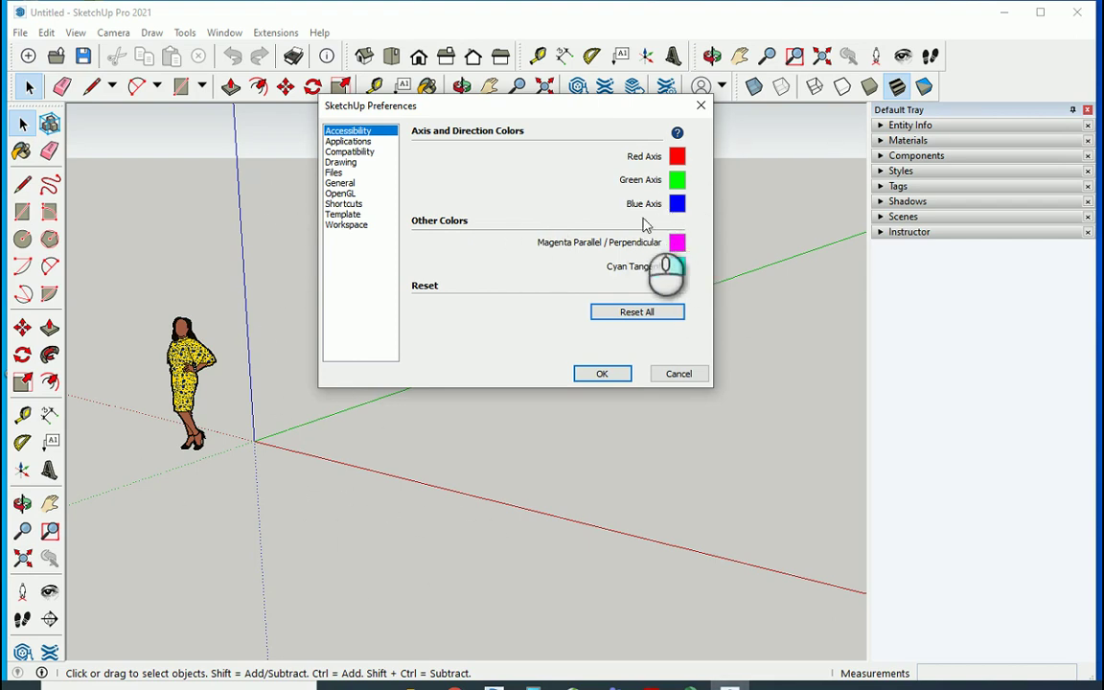
pyautogui.click(360, 172)
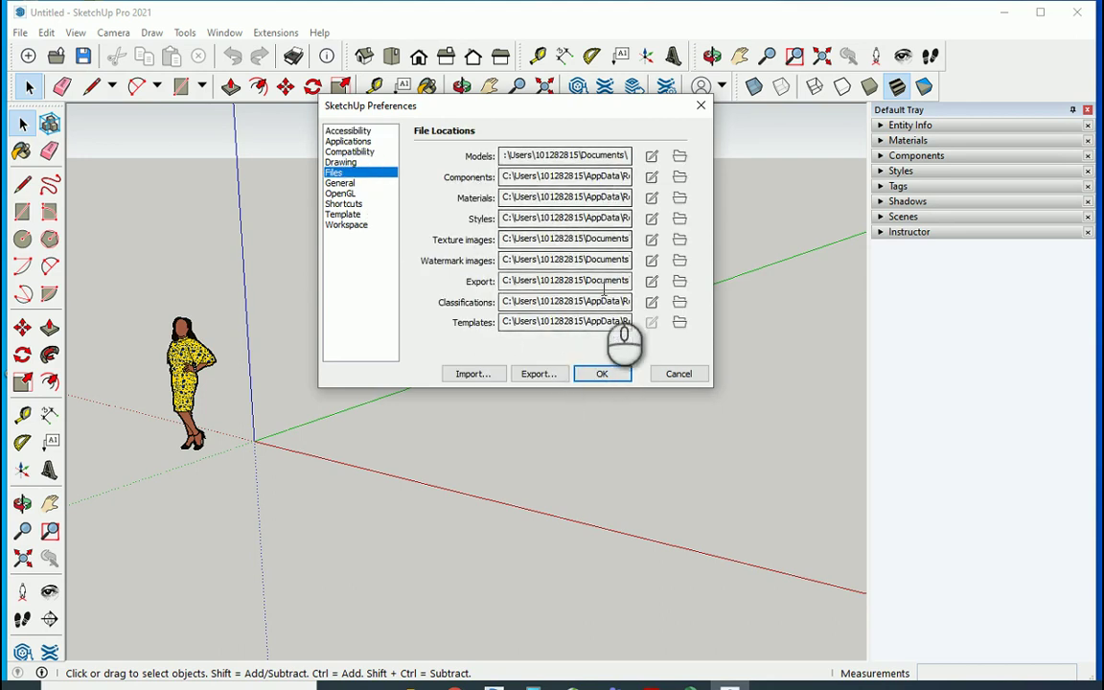
# Show the Shortcuts page of Preferences, listing each function and its assigned keyboard shortcut
pyautogui.click(341, 184)
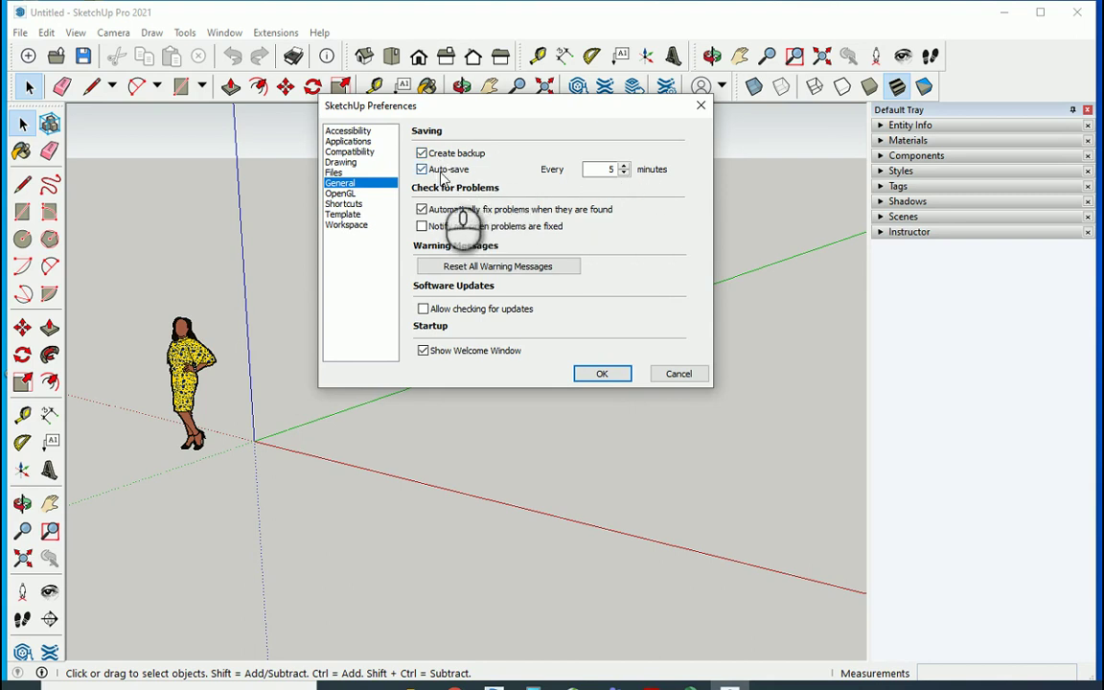
pyautogui.click(347, 204)
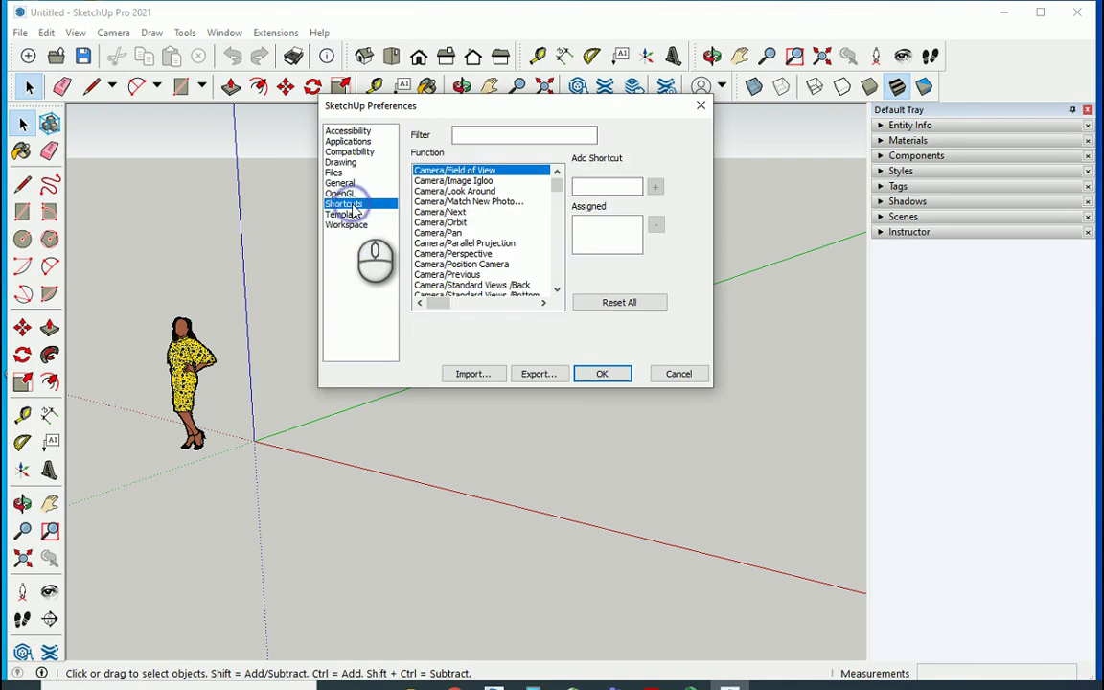
pyautogui.click(457, 222)
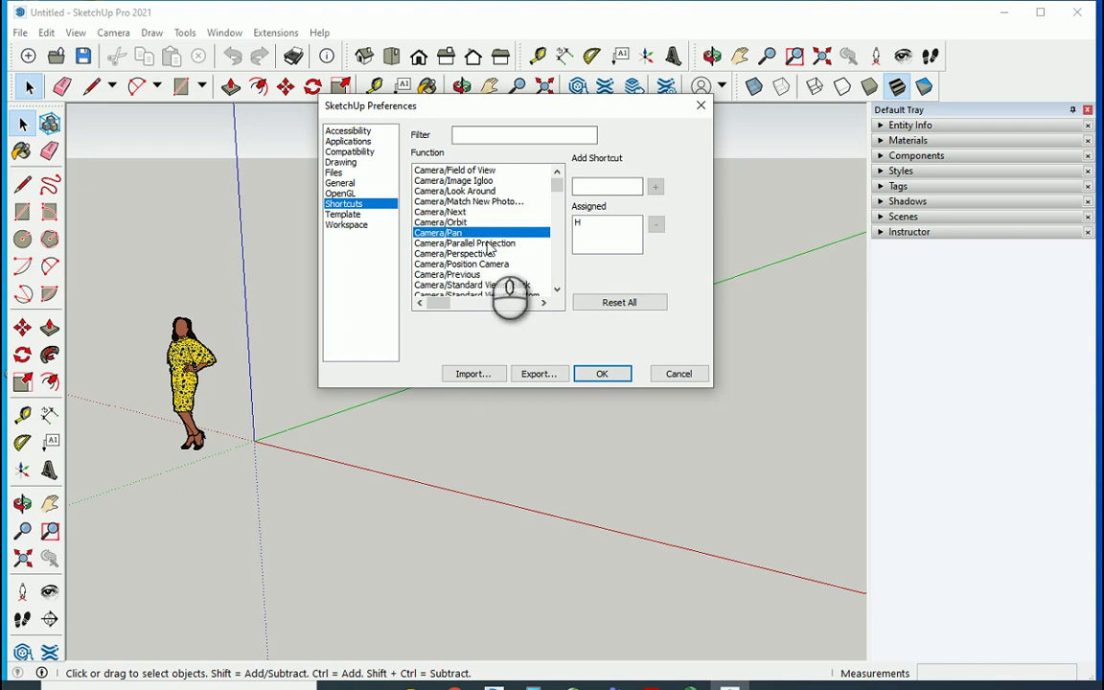
pyautogui.click(451, 233)
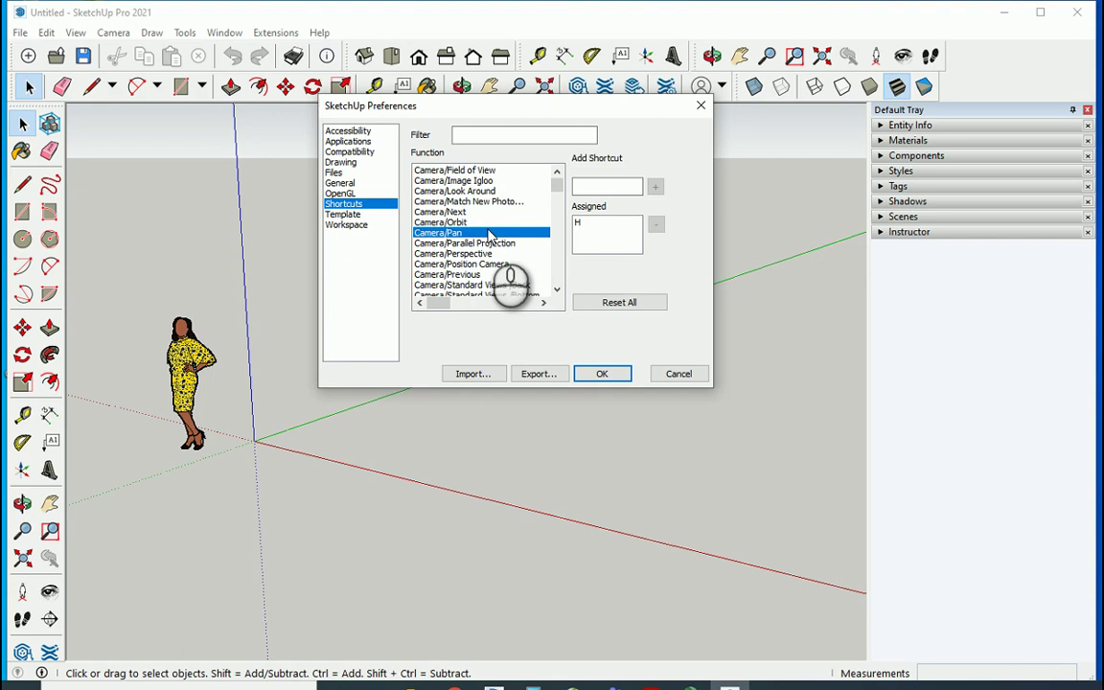
pyautogui.scroll(-4, 490, 235)
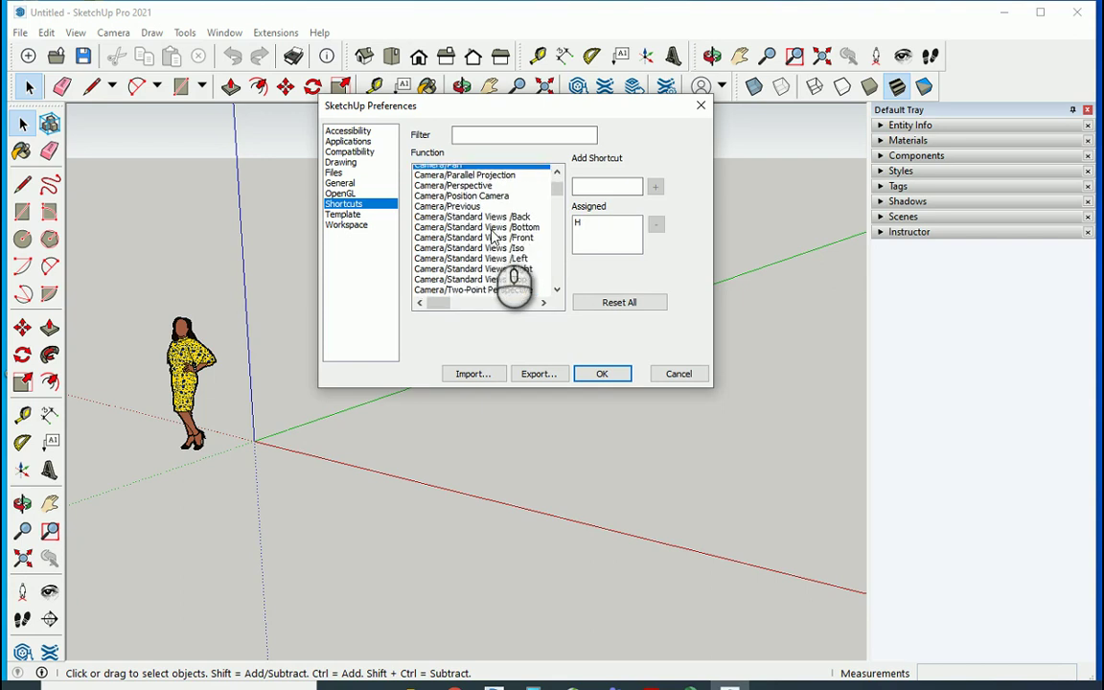
pyautogui.click(448, 253)
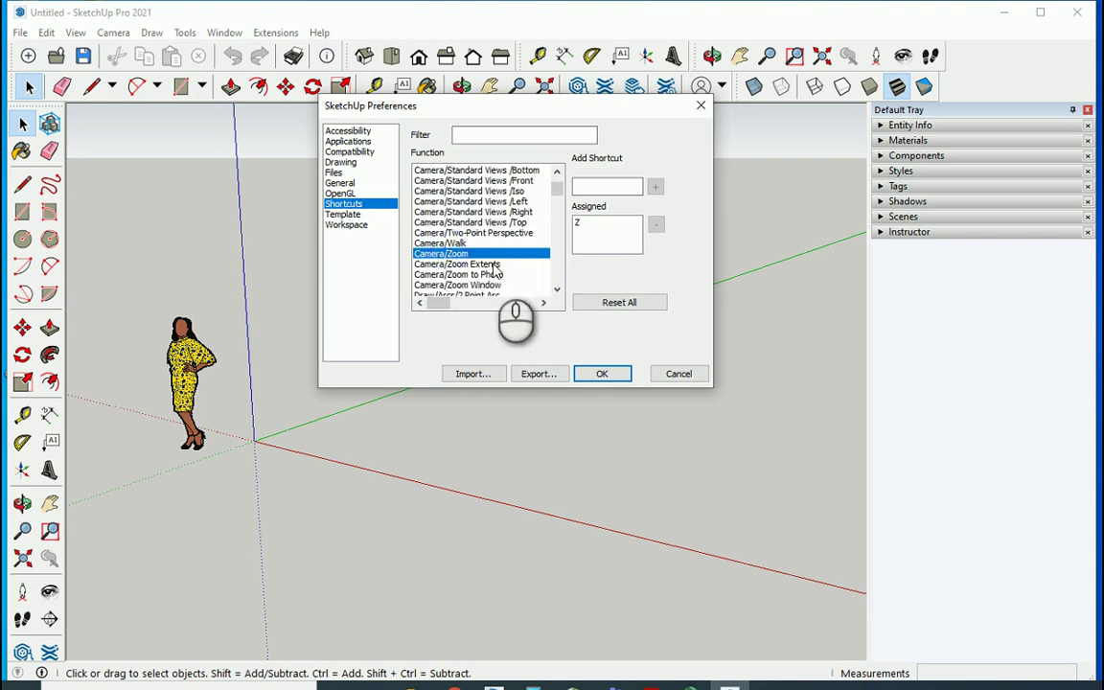
pyautogui.click(462, 265)
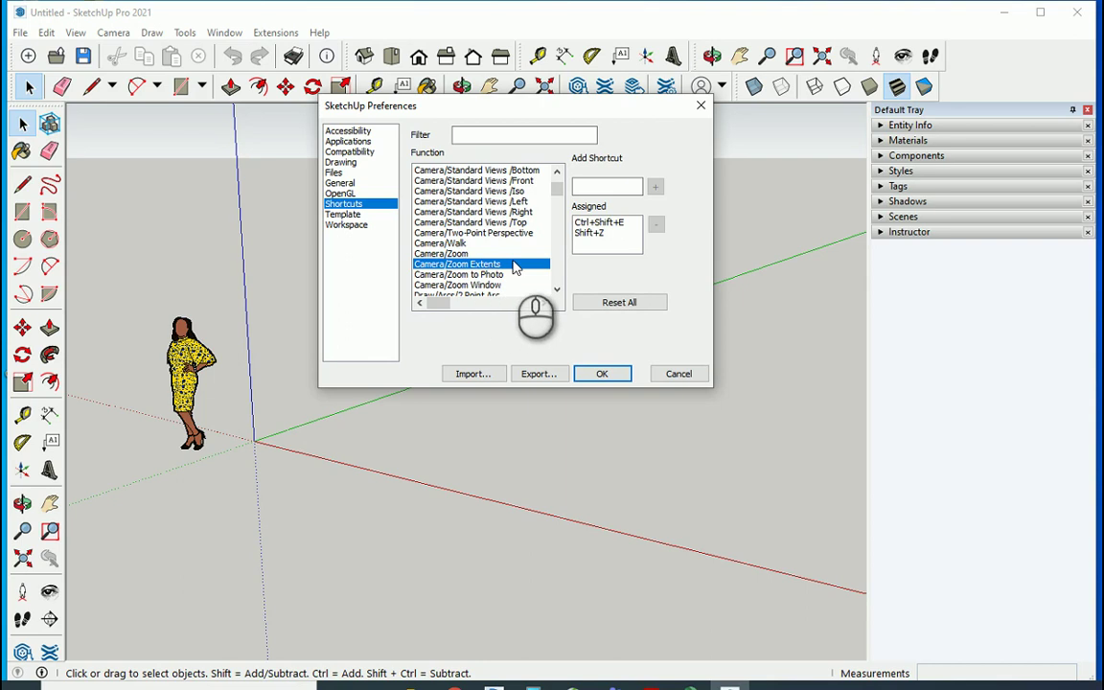
pyautogui.scroll(-2, 515, 267)
pyautogui.click(482, 233)
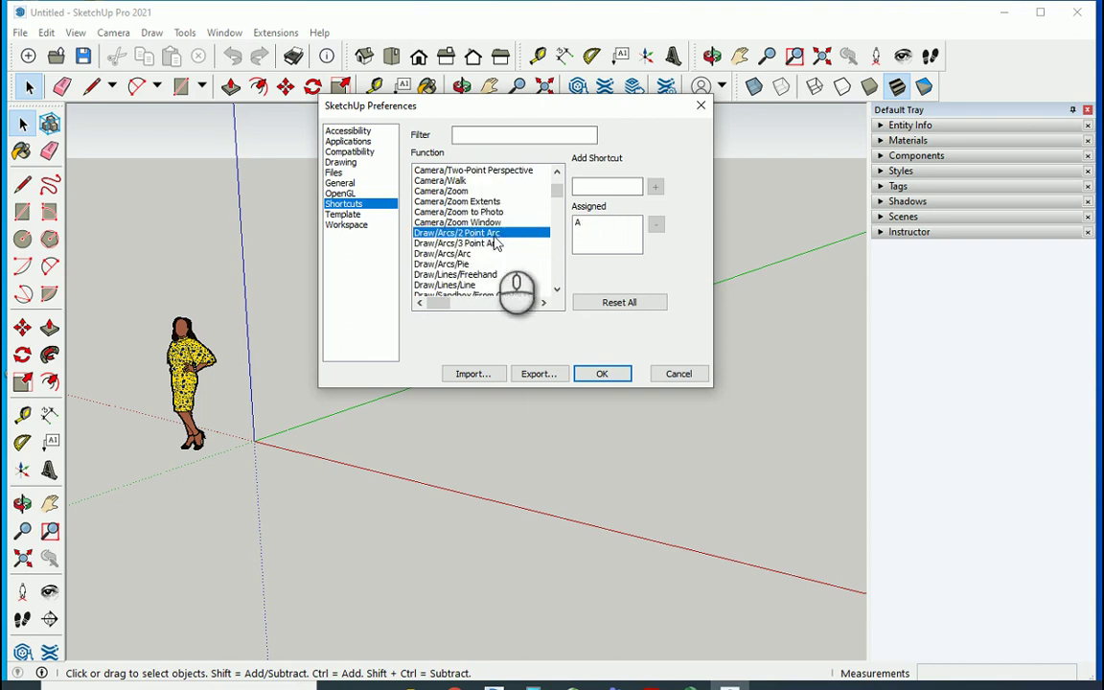
pyautogui.click(479, 285)
pyautogui.scroll(-1, 526, 245)
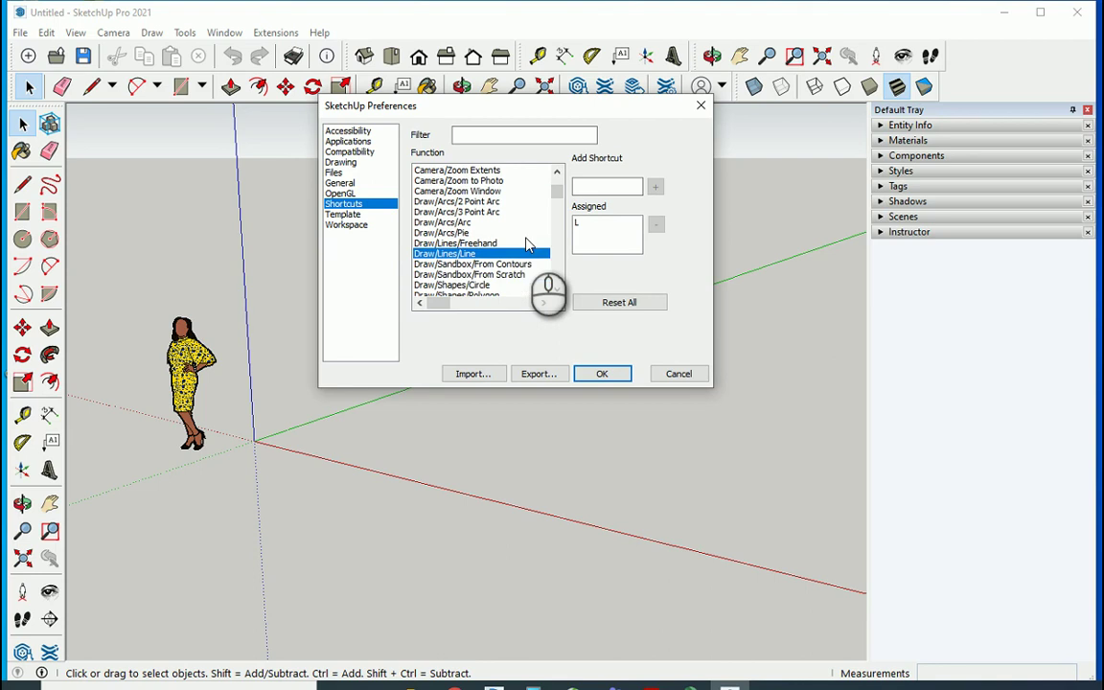
pyautogui.click(485, 284)
pyautogui.scroll(-1, 502, 233)
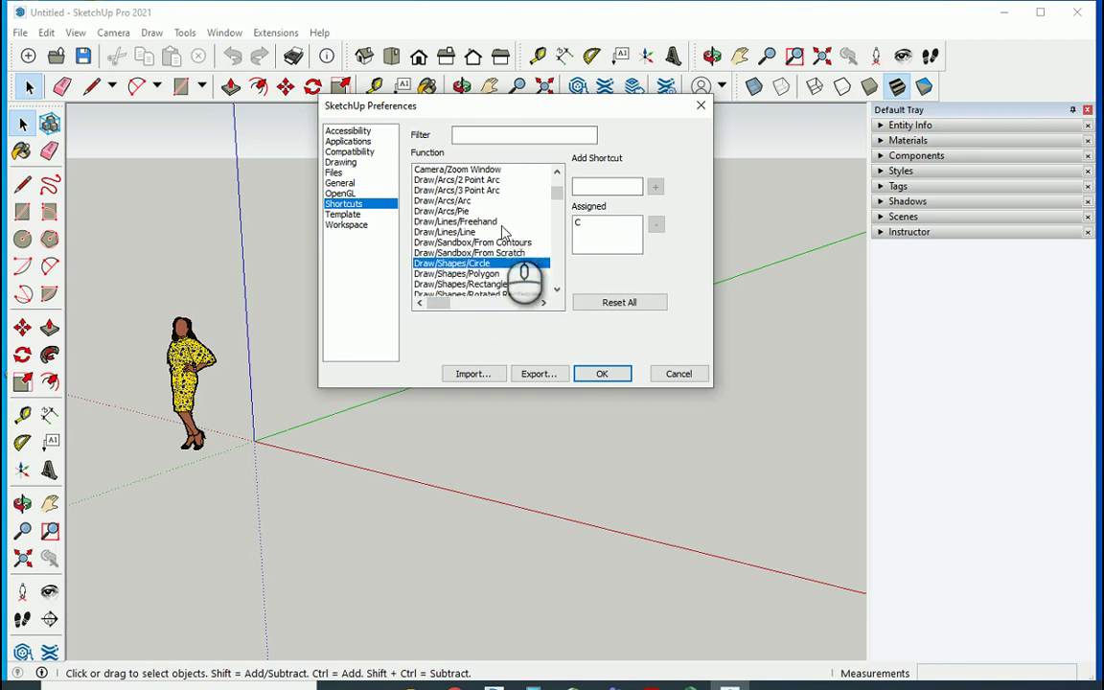
pyautogui.scroll(-1, 500, 239)
pyautogui.click(485, 275)
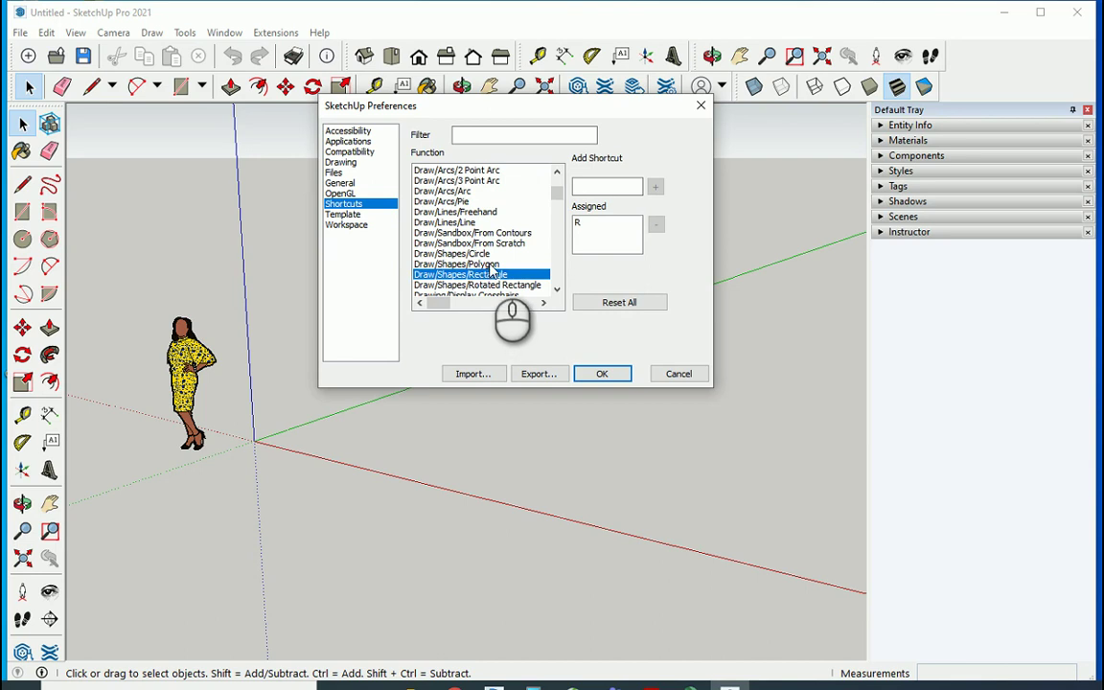
pyautogui.click(491, 267)
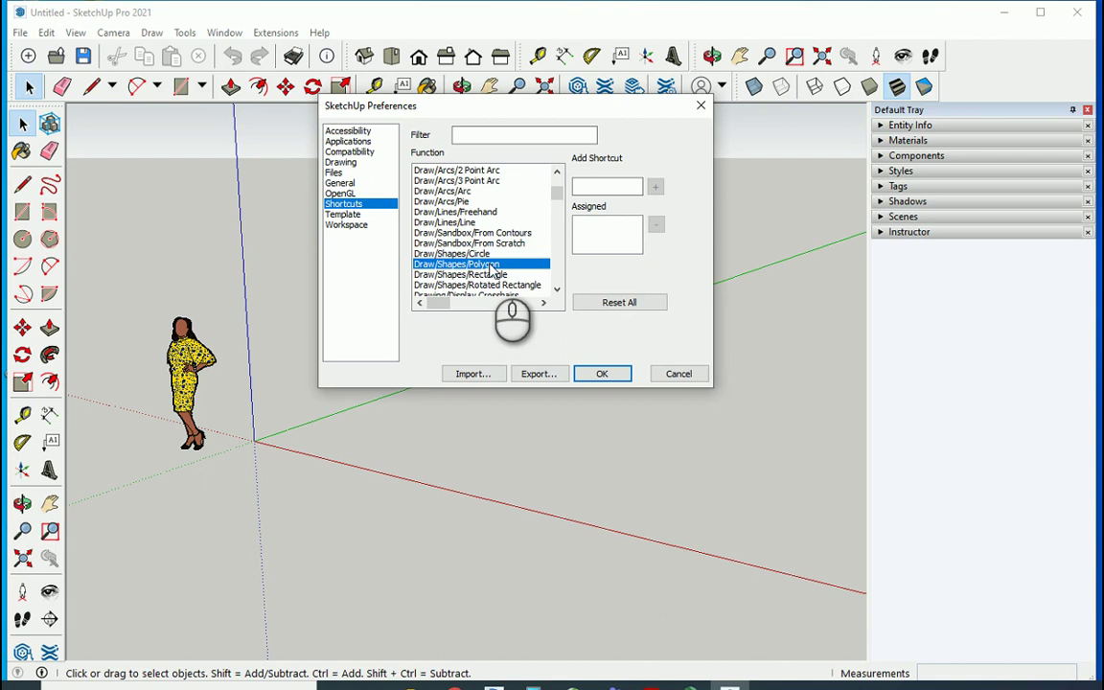
pyautogui.moveTo(558, 191); pyautogui.dragTo(564, 214)
pyautogui.scroll(-2, 487, 255)
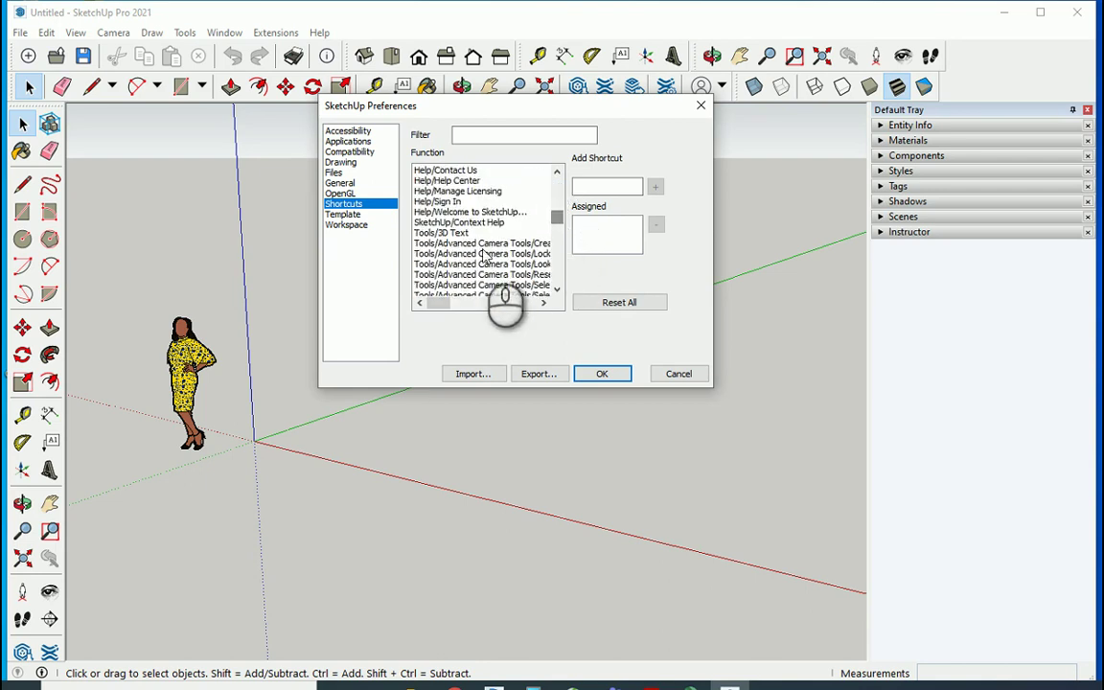
pyautogui.scroll(-4, 489, 257)
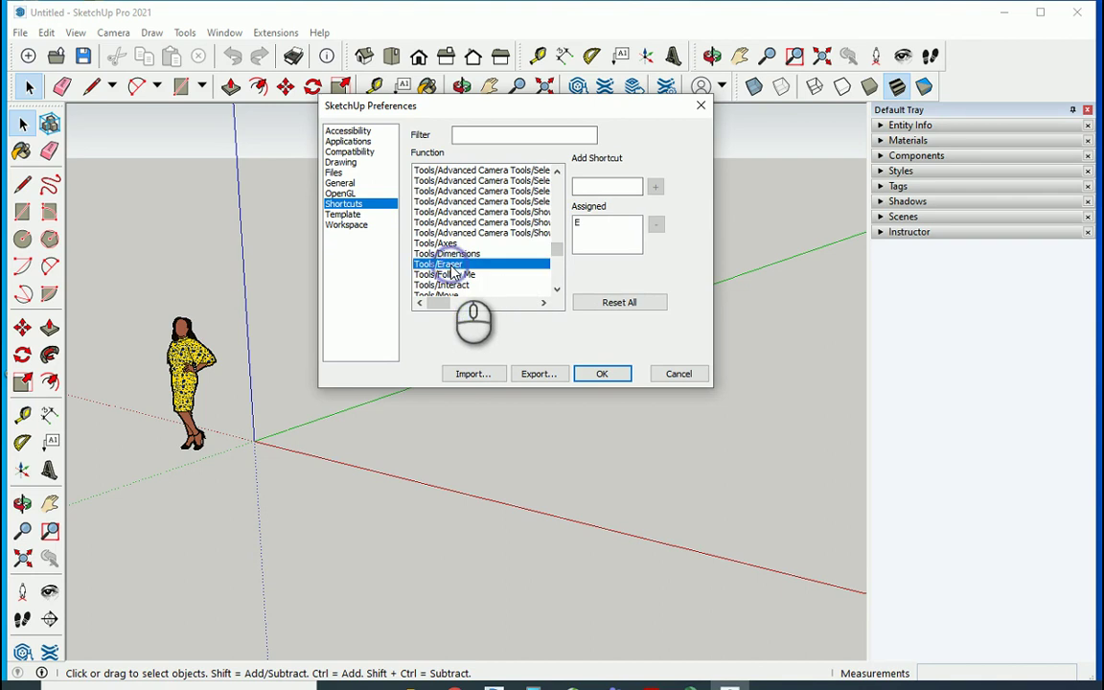
pyautogui.scroll(-1, 455, 264)
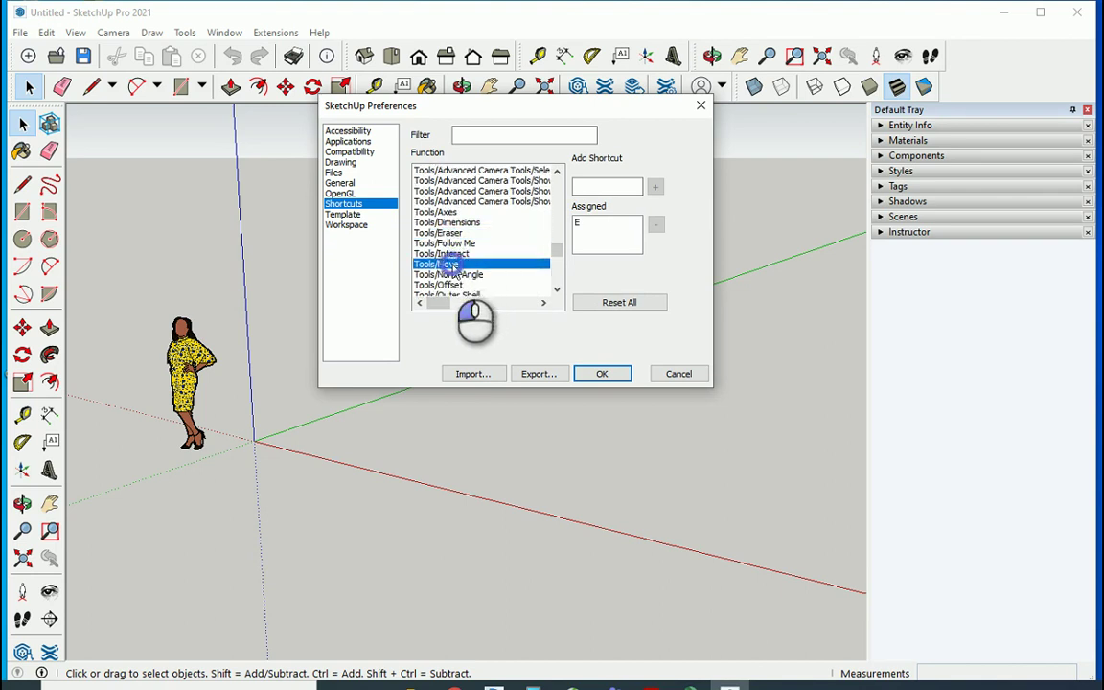
pyautogui.scroll(-1, 464, 261)
pyautogui.click(448, 255)
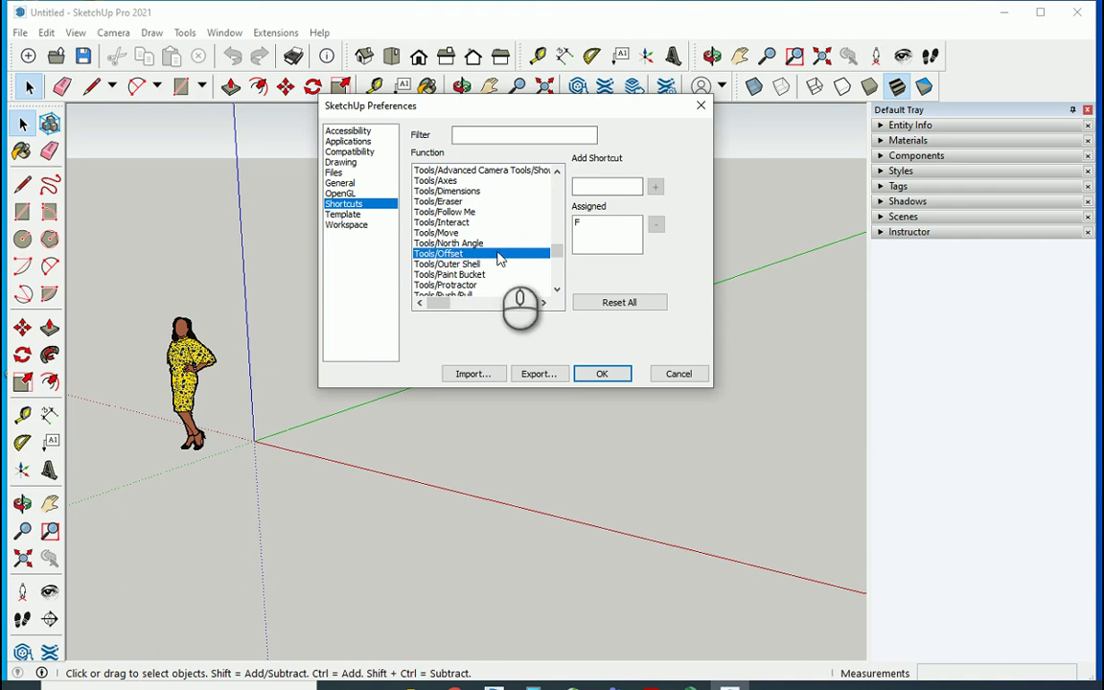
pyautogui.scroll(-1, 498, 257)
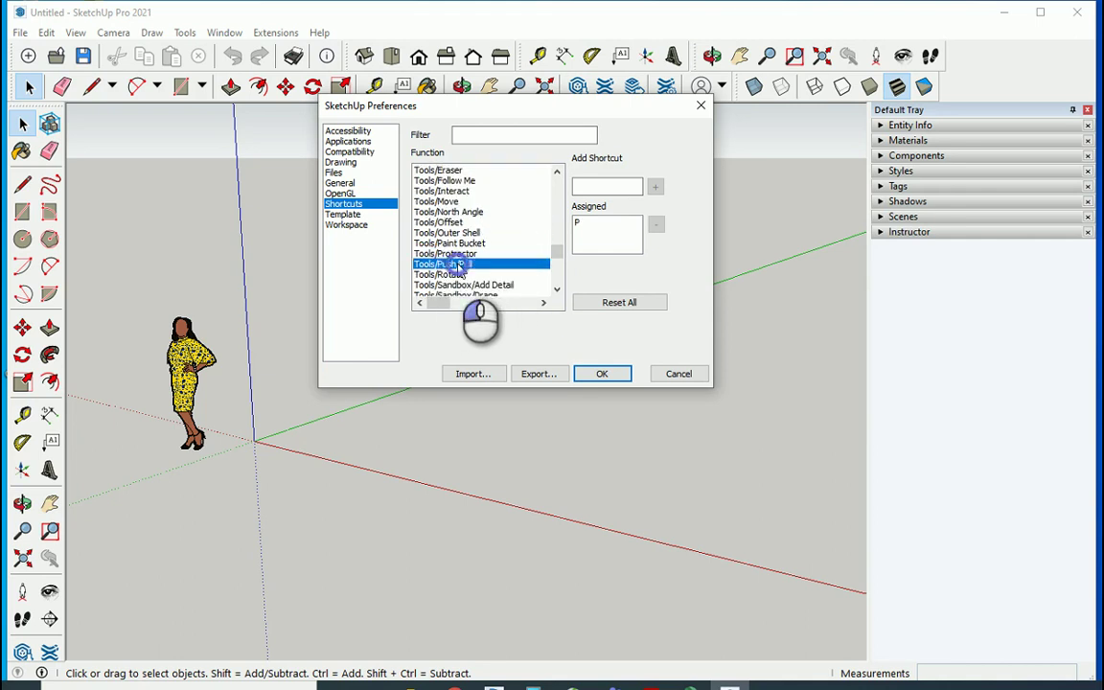
pyautogui.click(467, 274)
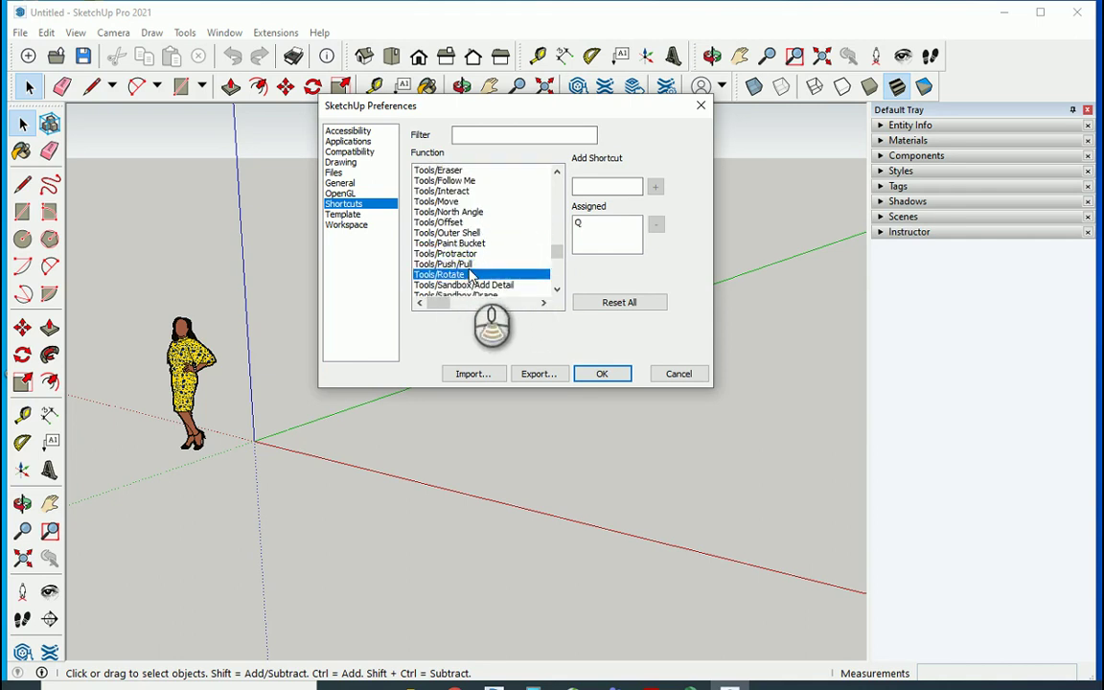
pyautogui.scroll(-1, 469, 275)
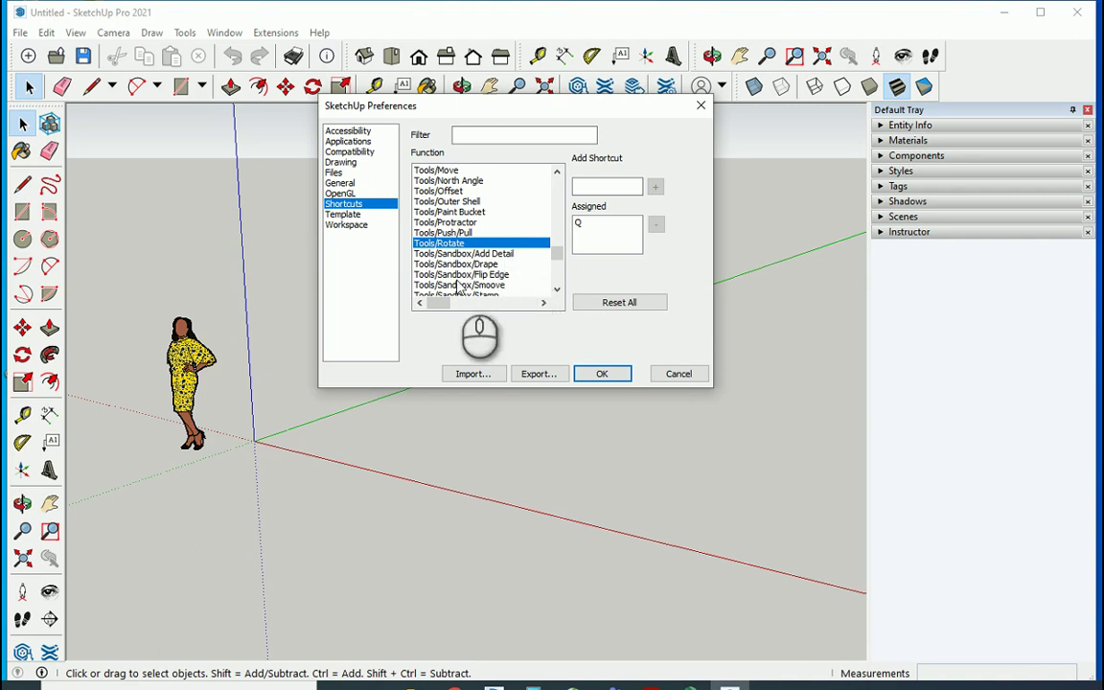
pyautogui.moveTo(556, 254); pyautogui.dragTo(558, 181)
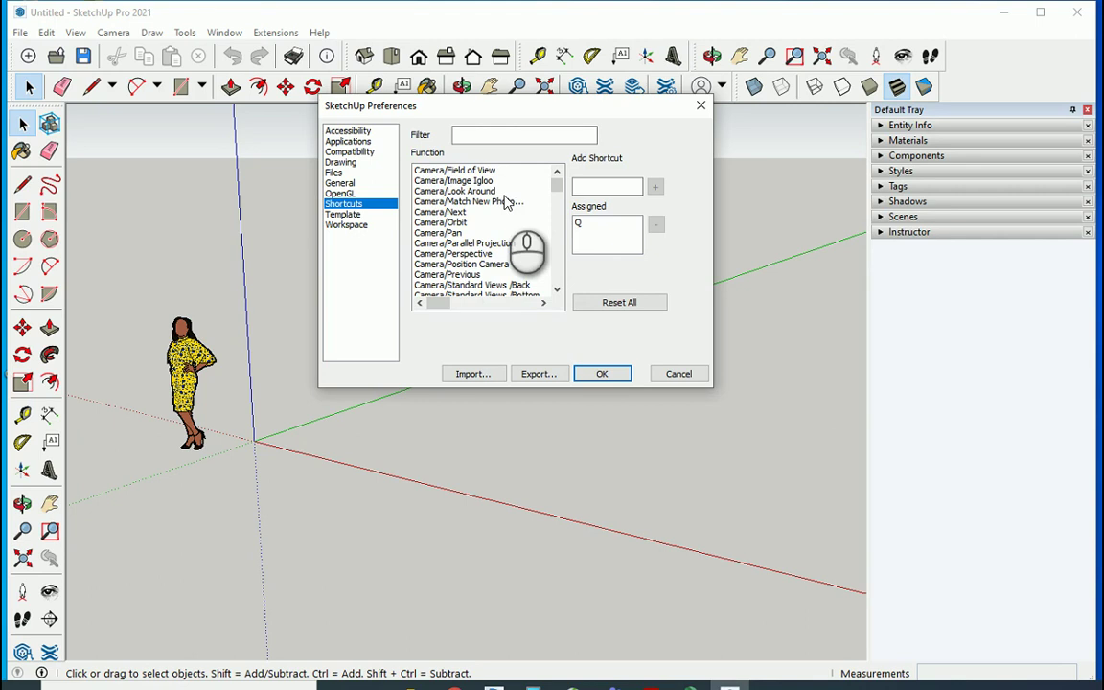
# Close the Preferences dialog with Enter
pyautogui.press('Return')
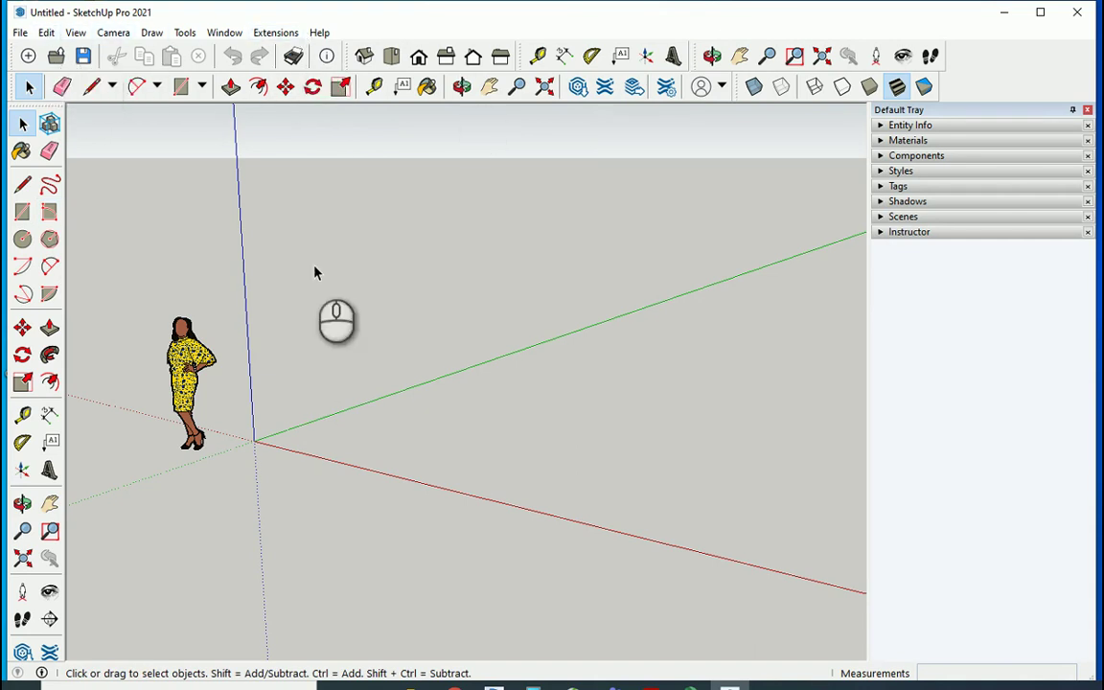
# Draw a 2.71 m by 4.04 m rectangle starting at the origin
pyautogui.press('r')
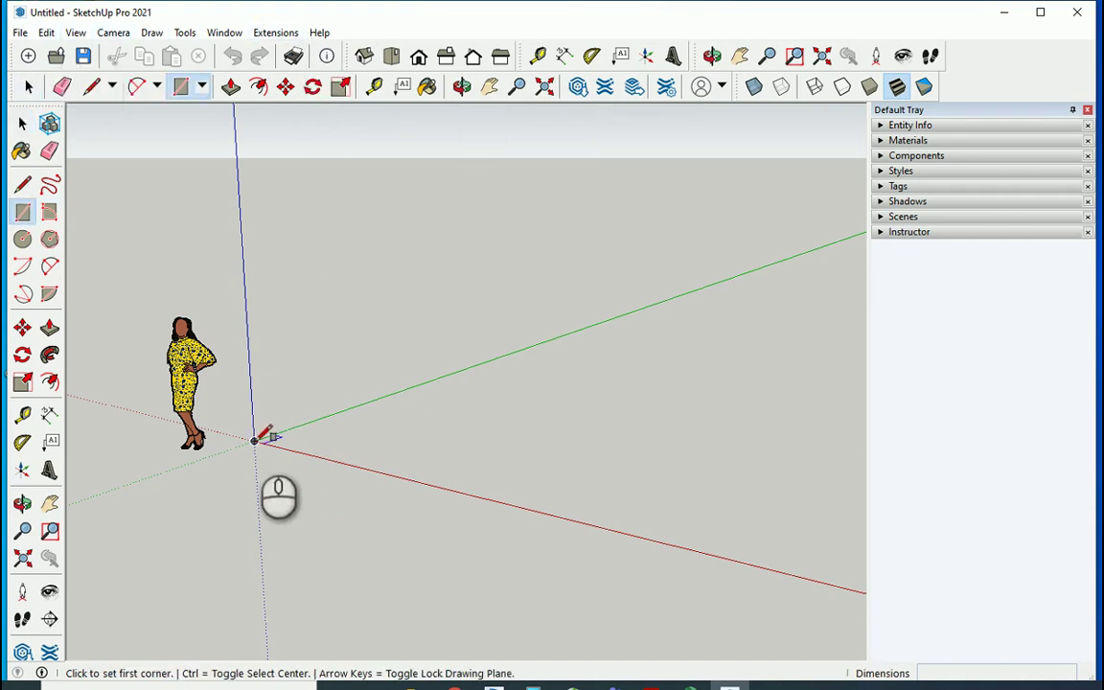
pyautogui.click(254, 440)
pyautogui.click(589, 404)
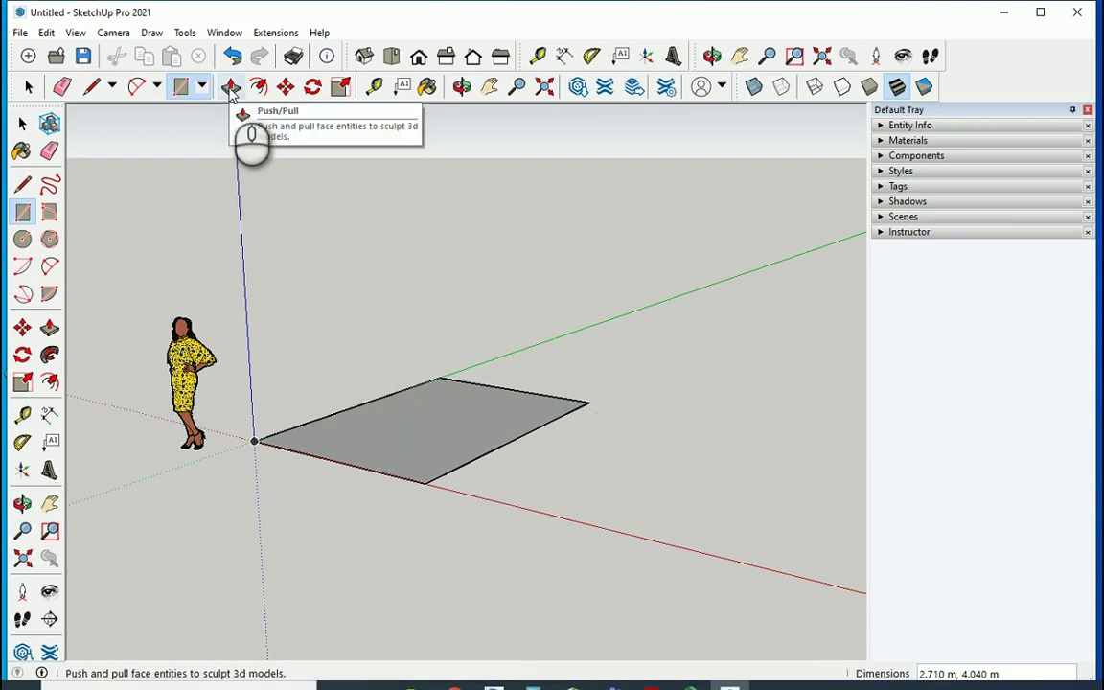
# Push/pull the rectangle's face up into a box about 1.13 m tall
pyautogui.click(230, 87)
pyautogui.click(423, 412)
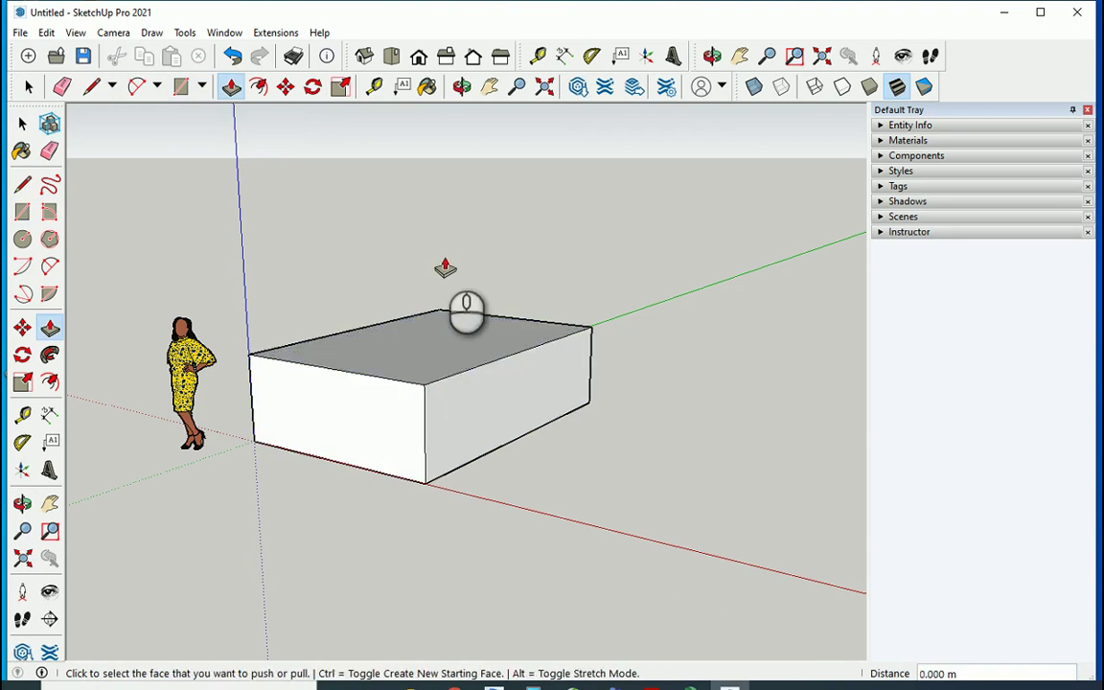
pyautogui.press('o')
pyautogui.moveTo(394, 311); pyautogui.dragTo(427, 332)
pyautogui.press('h')
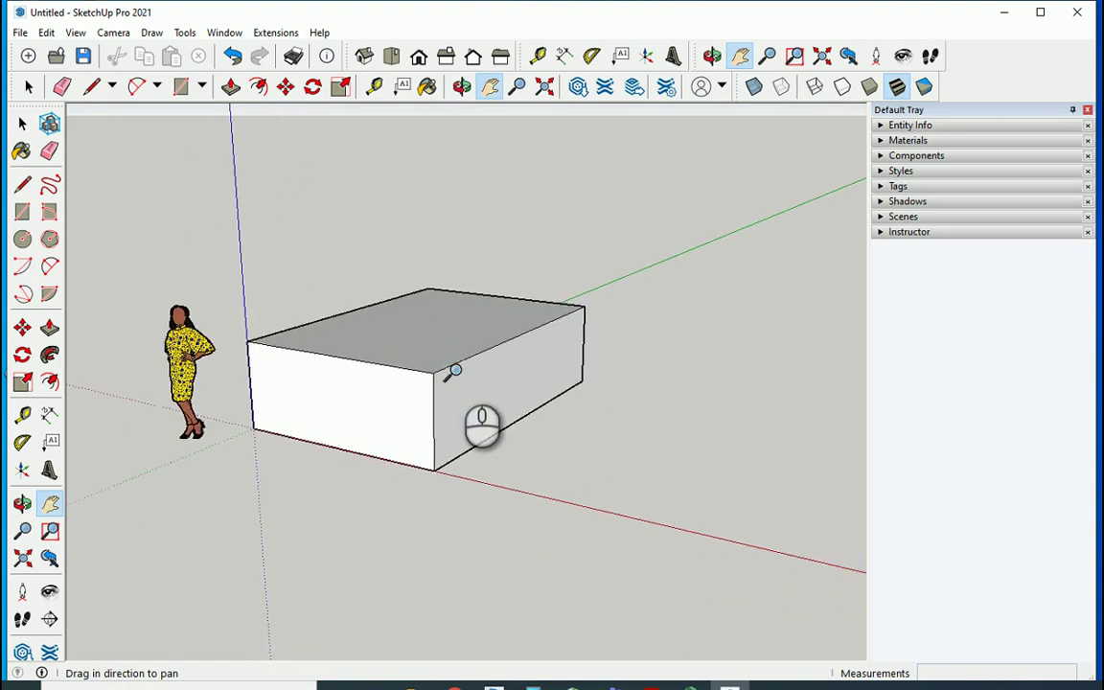
# Zoom in closely on the 2.71 × 4.04 m box, then back out to the whole scene
pyautogui.press('z')
pyautogui.moveTo(377, 342); pyautogui.dragTo(413, 316)
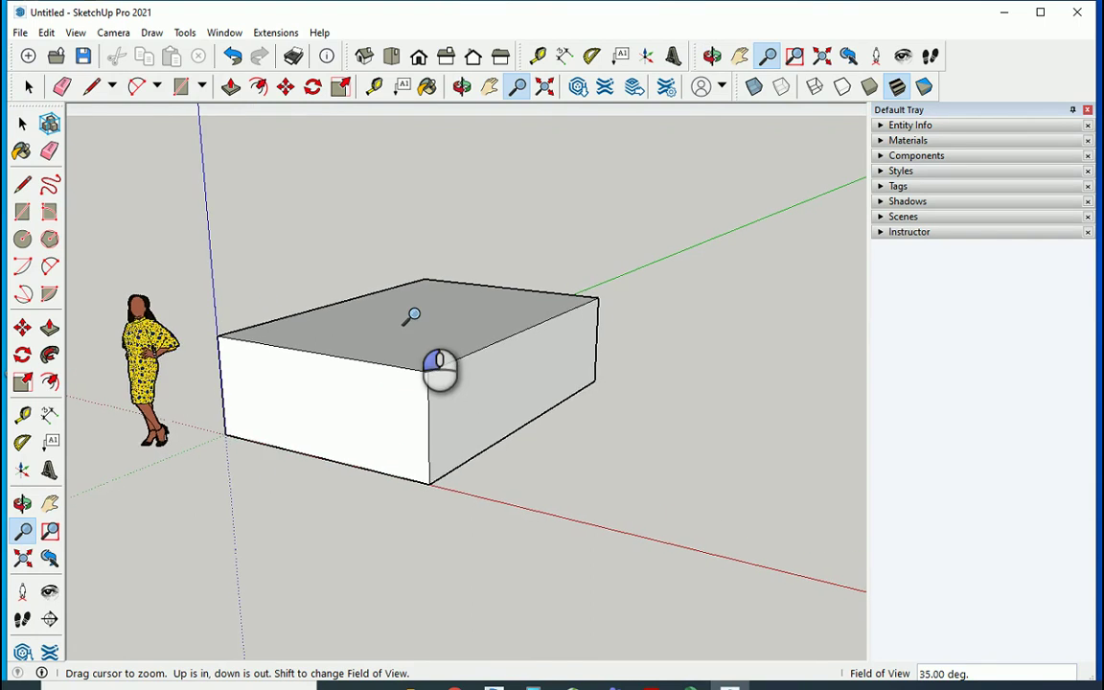
pyautogui.scroll(3, 416, 340)
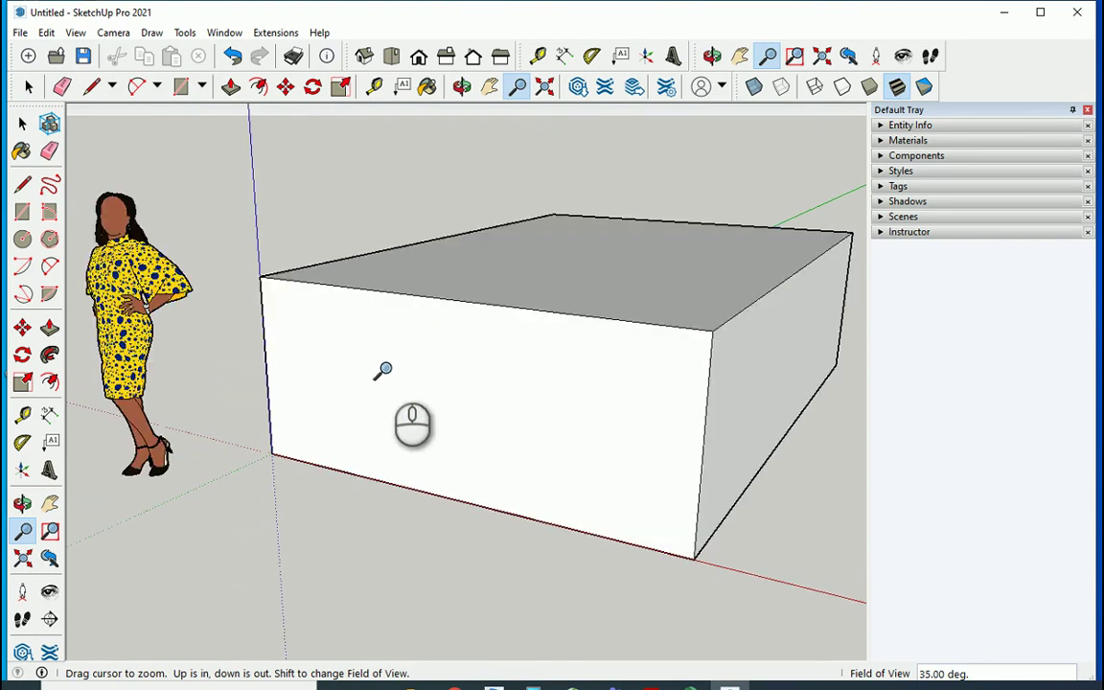
pyautogui.scroll(-5, 415, 340)
pyautogui.scroll(2, 662, 337)
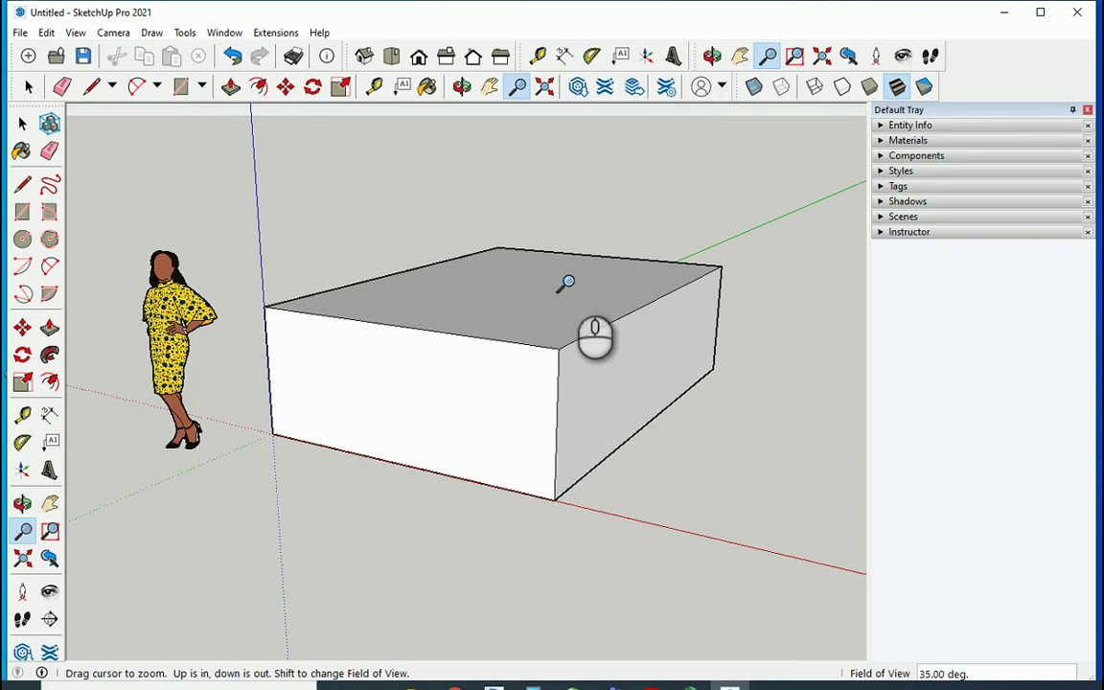
pyautogui.scroll(-2, 444, 256)
pyautogui.scroll(2, 541, 317)
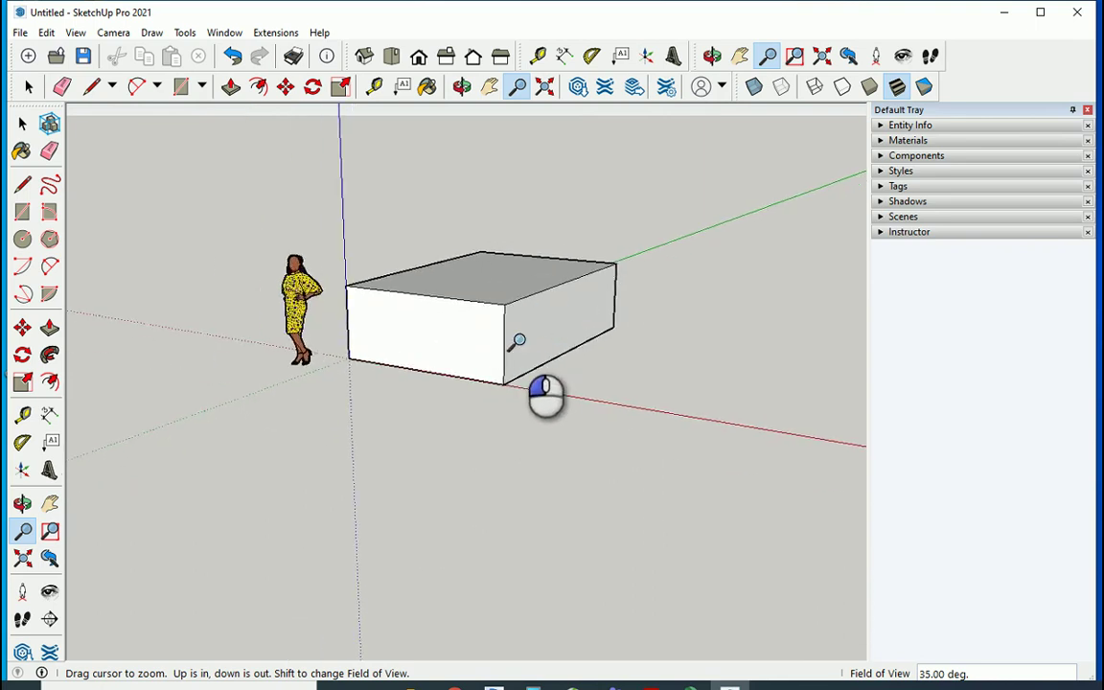
# Draw a line on the ground from the red axis near the box toward the front
pyautogui.press('l')
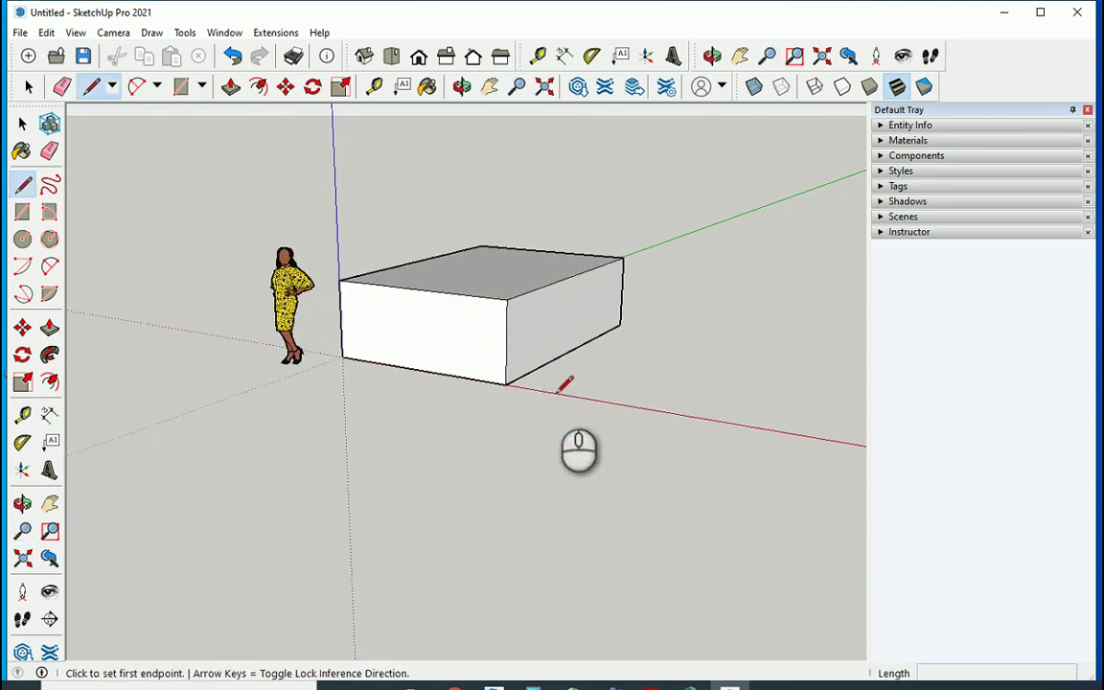
pyautogui.click(553, 393)
pyautogui.click(397, 487)
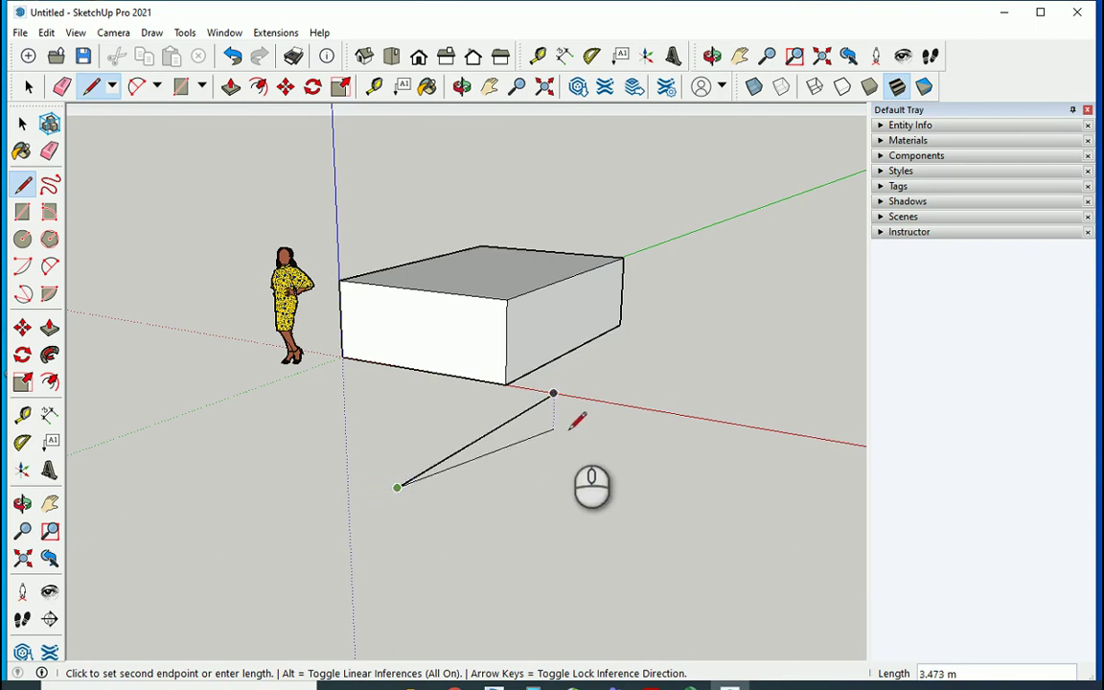
# Draw a large 24-sided circle on the ground in front of the box
pyautogui.press('c')
pyautogui.click(638, 468)
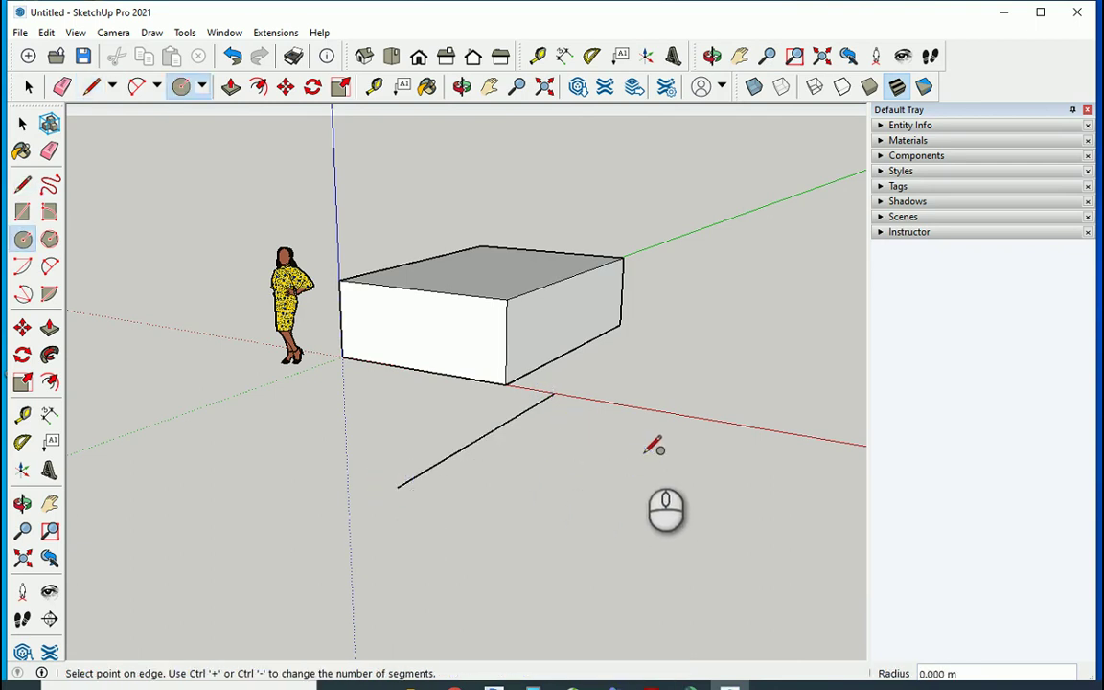
pyautogui.click(648, 412)
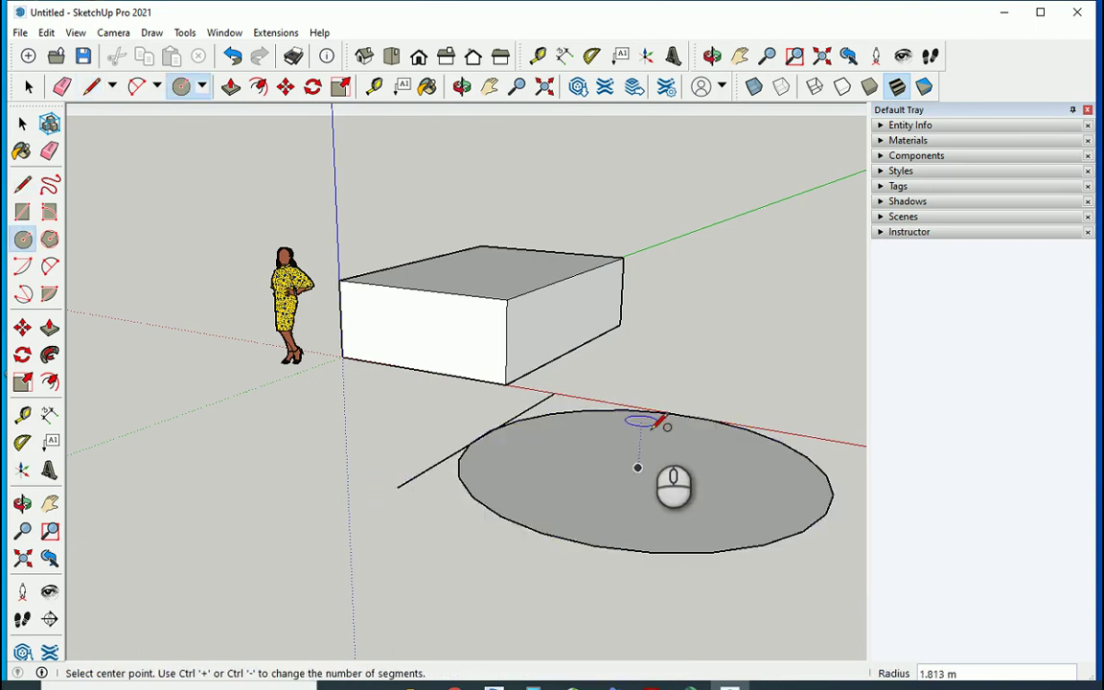
# Sign in to a SketchUp account through the 3D Warehouse sign-in prompt
pyautogui.click(578, 88)
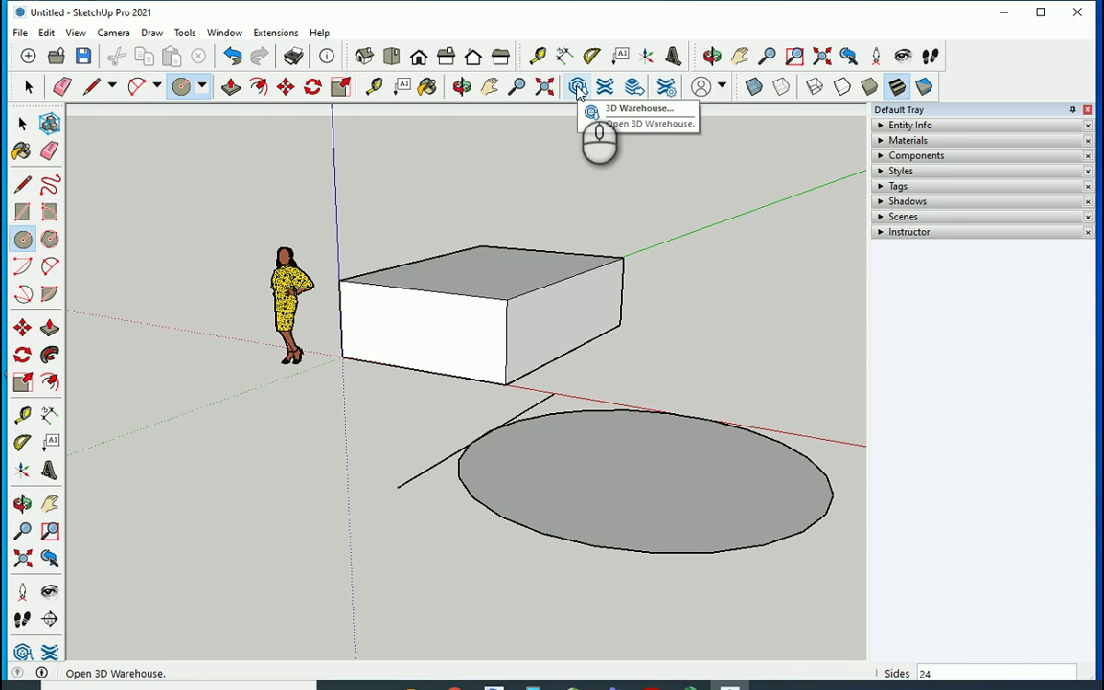
pyautogui.click(578, 87)
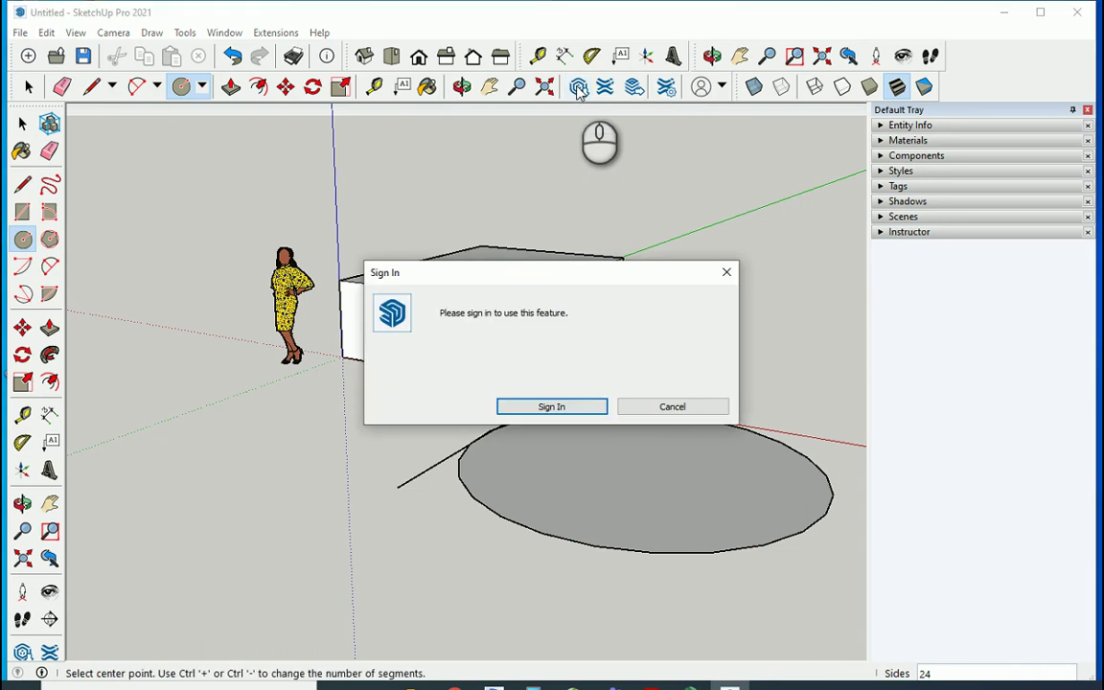
pyautogui.click(552, 407)
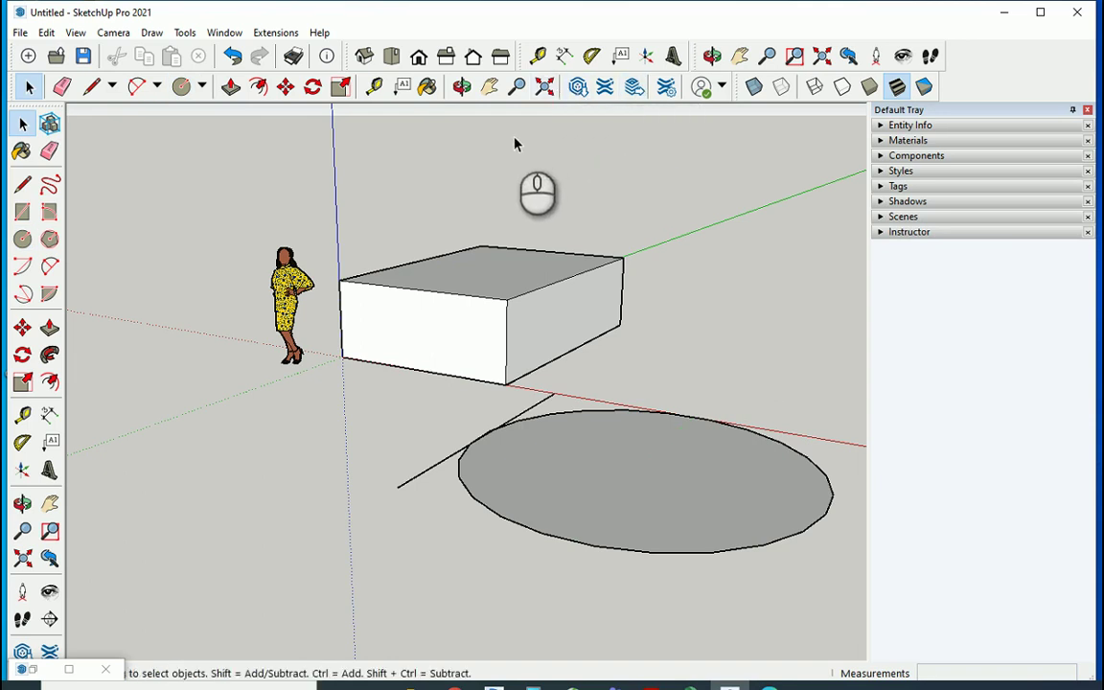
# Open Model Info's Geo-location page and choose Add Location to show the satellite map
pyautogui.scroll(-2, 410, 310)
pyautogui.scroll(-1, 410, 309)
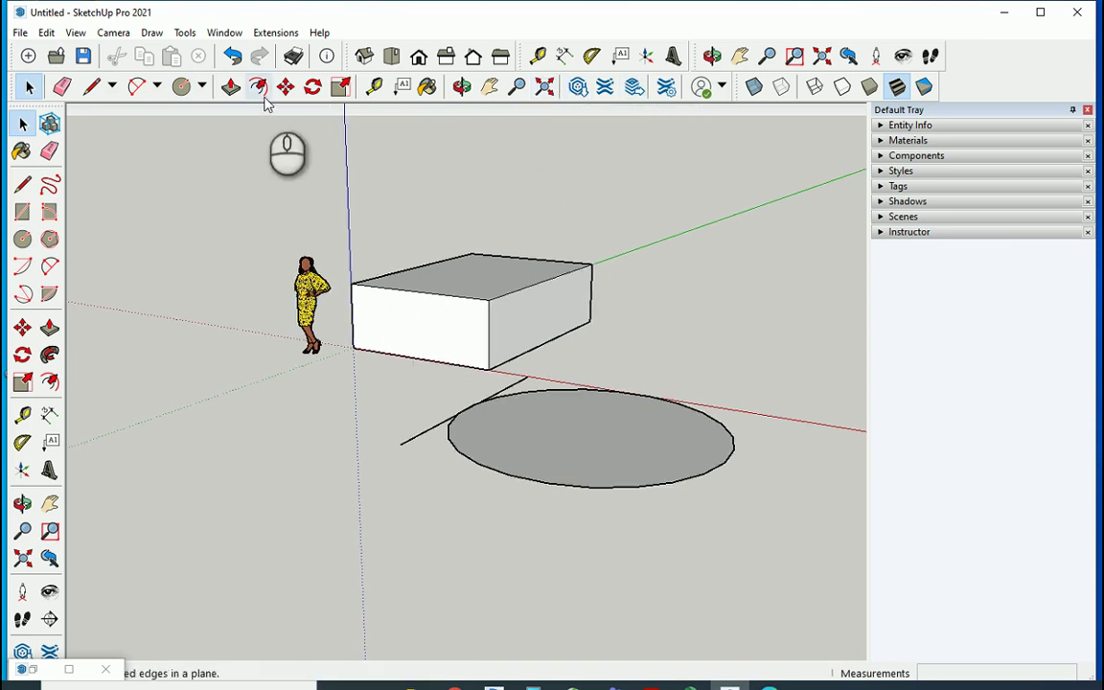
pyautogui.click(222, 35)
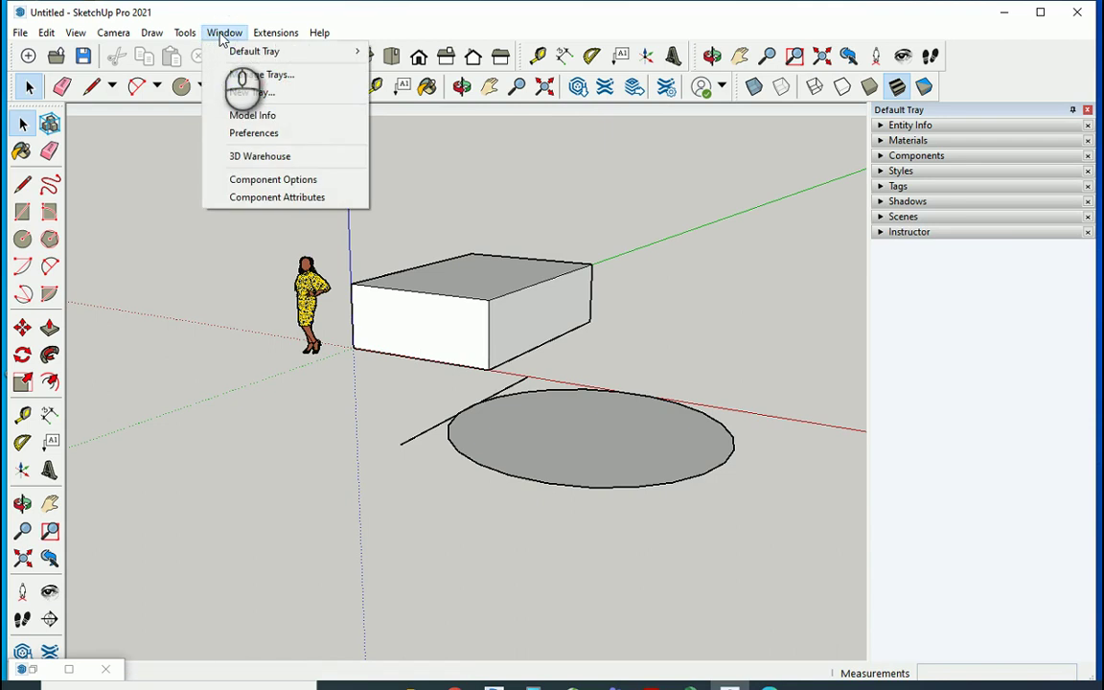
pyautogui.click(254, 115)
pyautogui.click(338, 319)
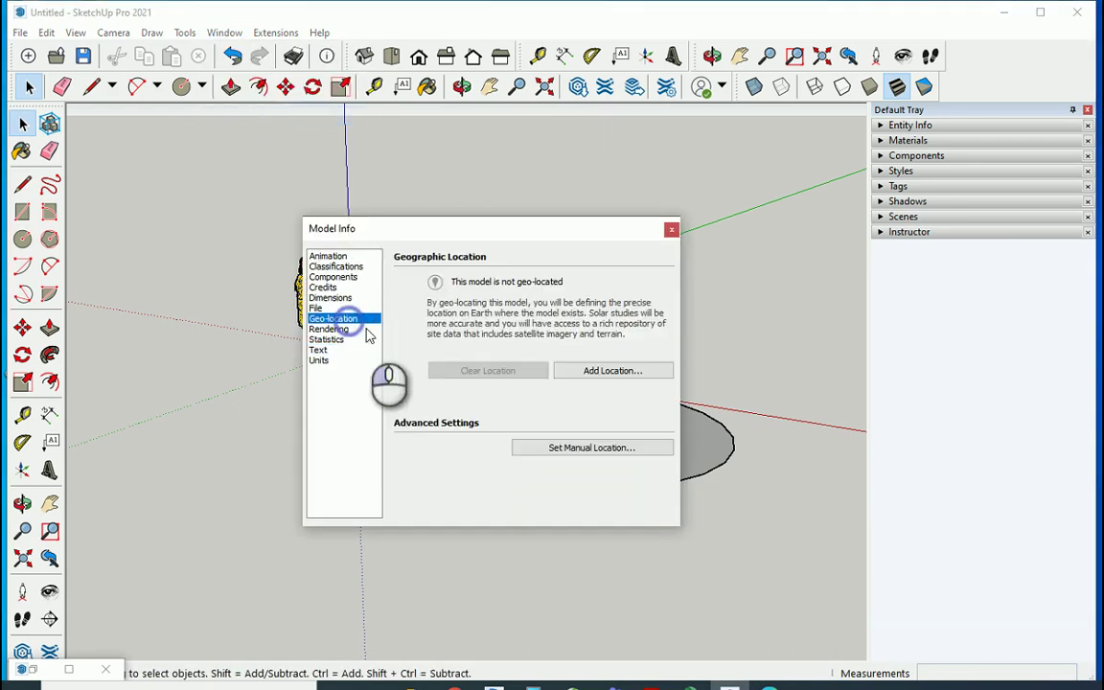
pyautogui.click(606, 371)
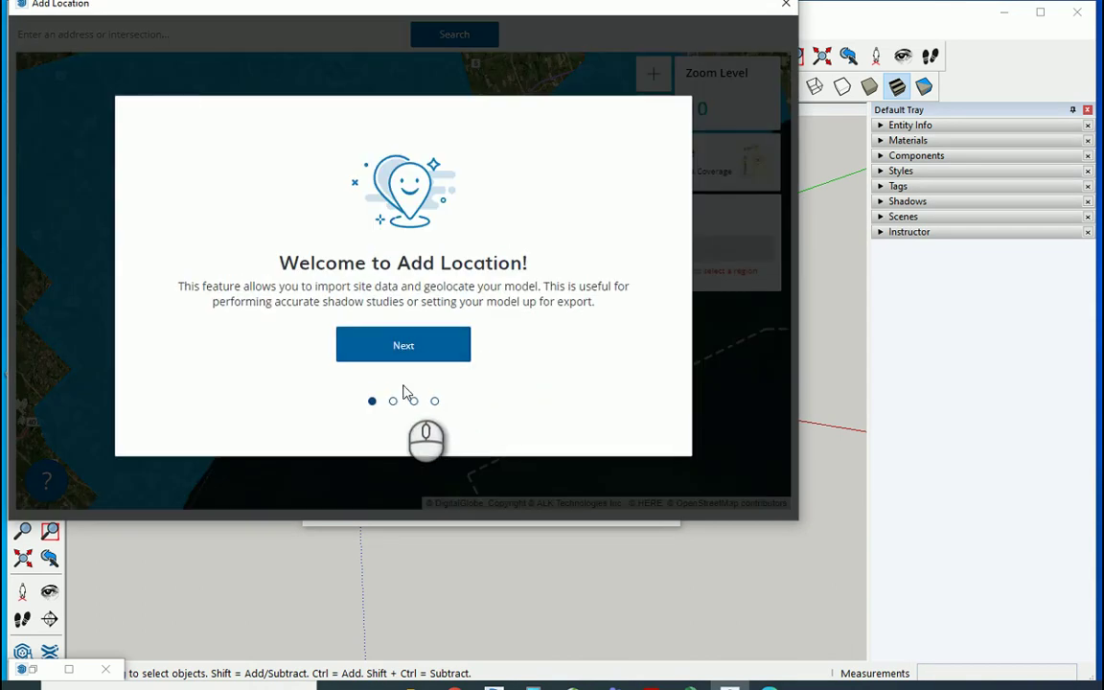
# Skip through the Add Location introduction and dismiss the help notice to reveal the map
pyautogui.click(418, 349)
pyautogui.click(463, 362)
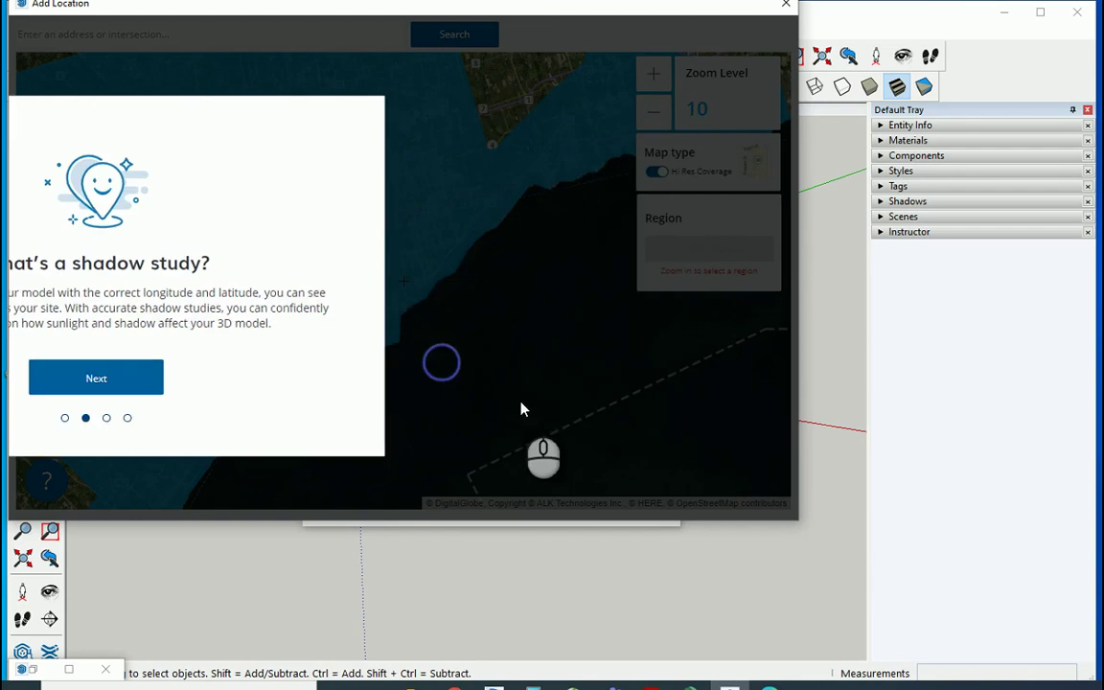
pyautogui.click(459, 372)
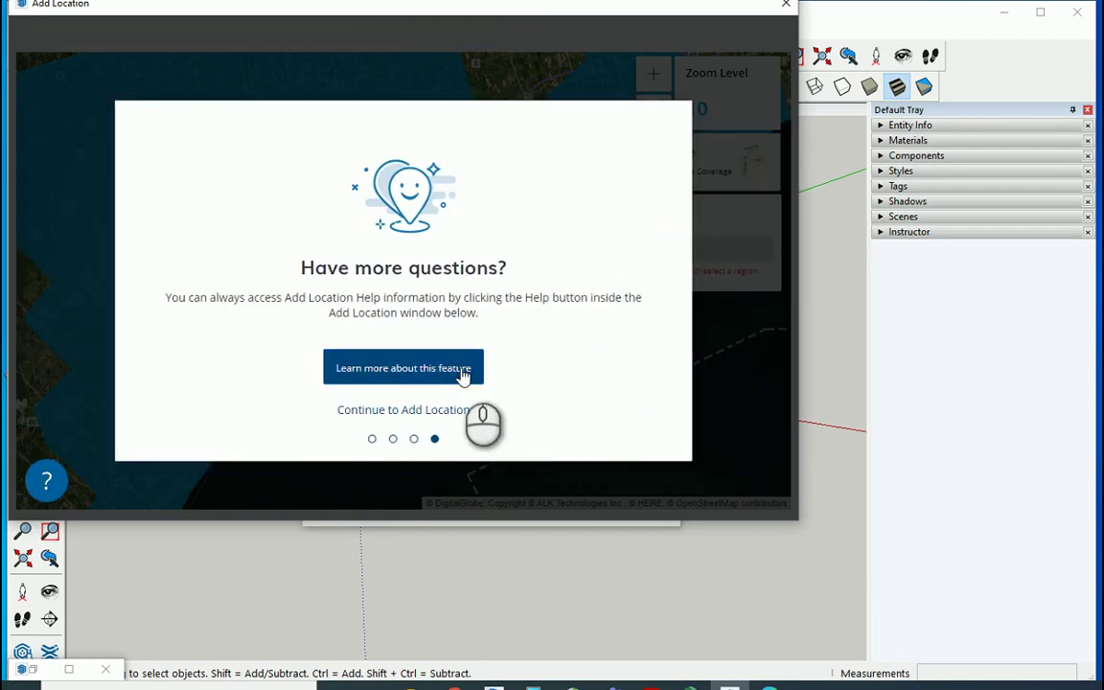
pyautogui.click(403, 409)
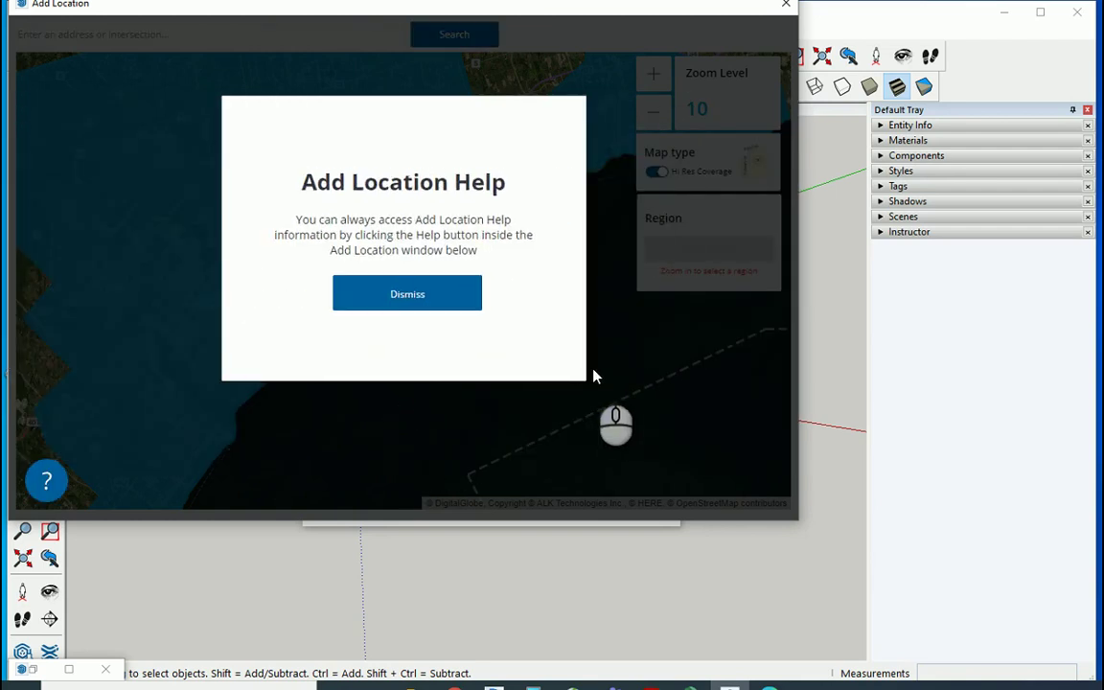
pyautogui.click(419, 305)
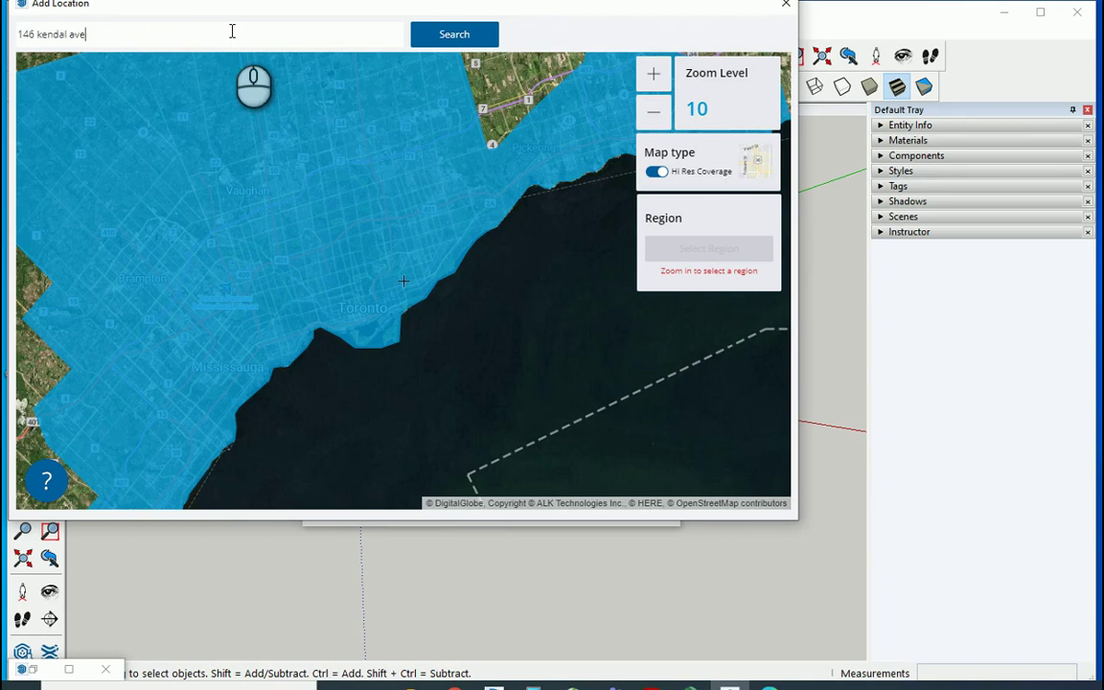
# Search the Toronto address, select an enlarged Digital Globe region around the site, and import it
pyautogui.press('Return')
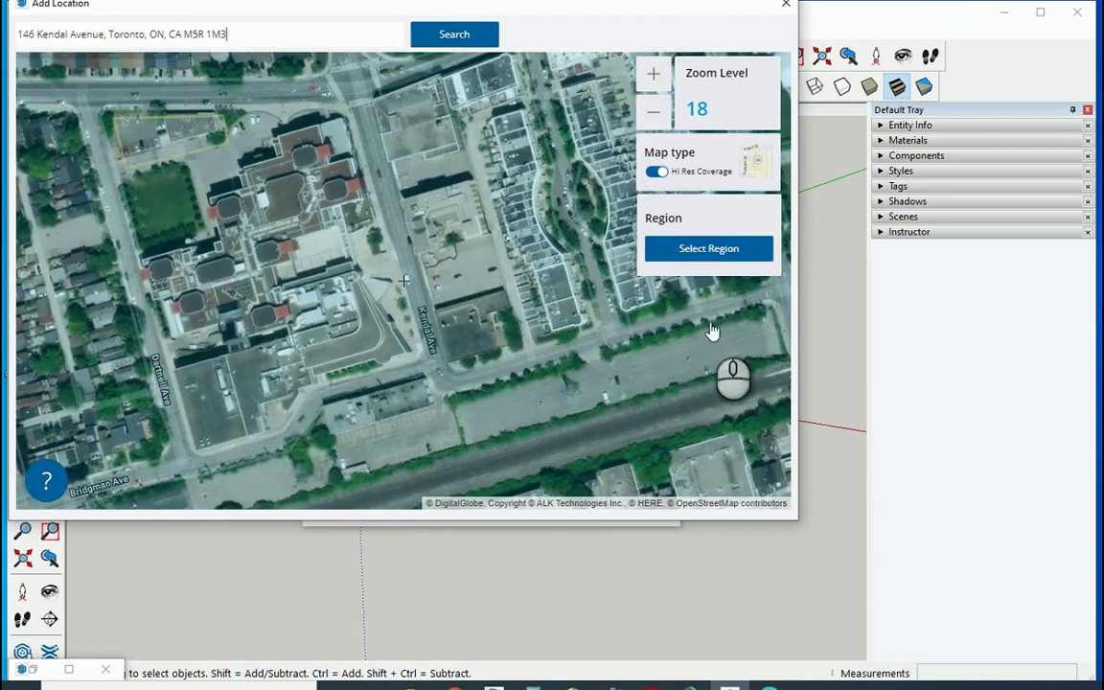
pyautogui.click(724, 252)
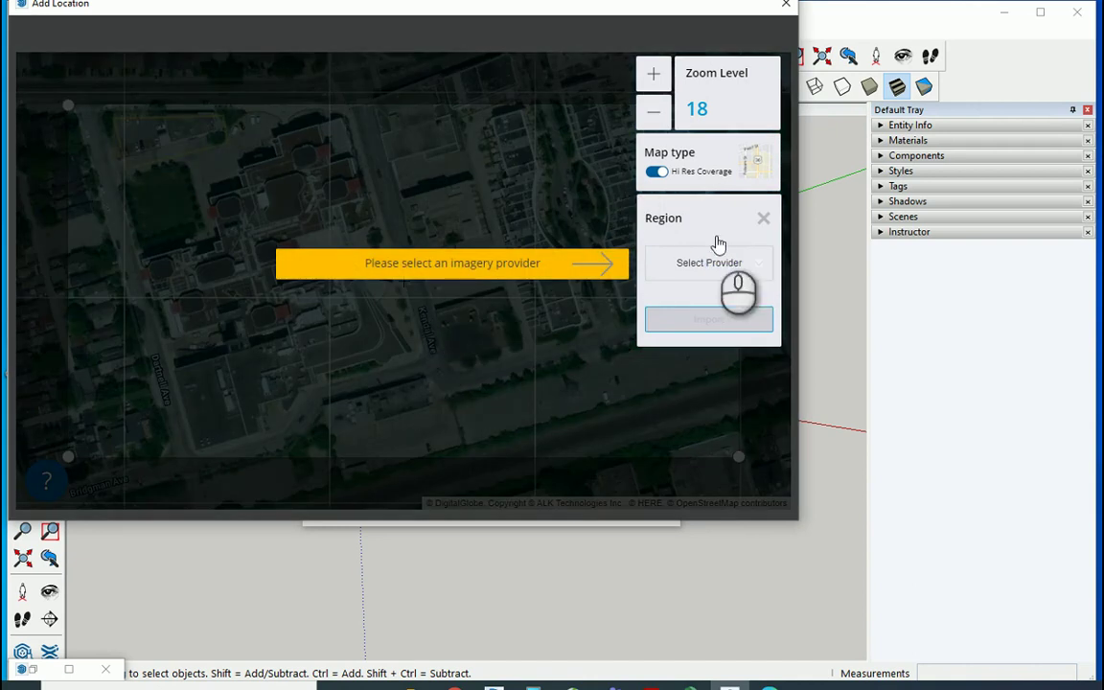
pyautogui.click(719, 265)
pyautogui.click(665, 298)
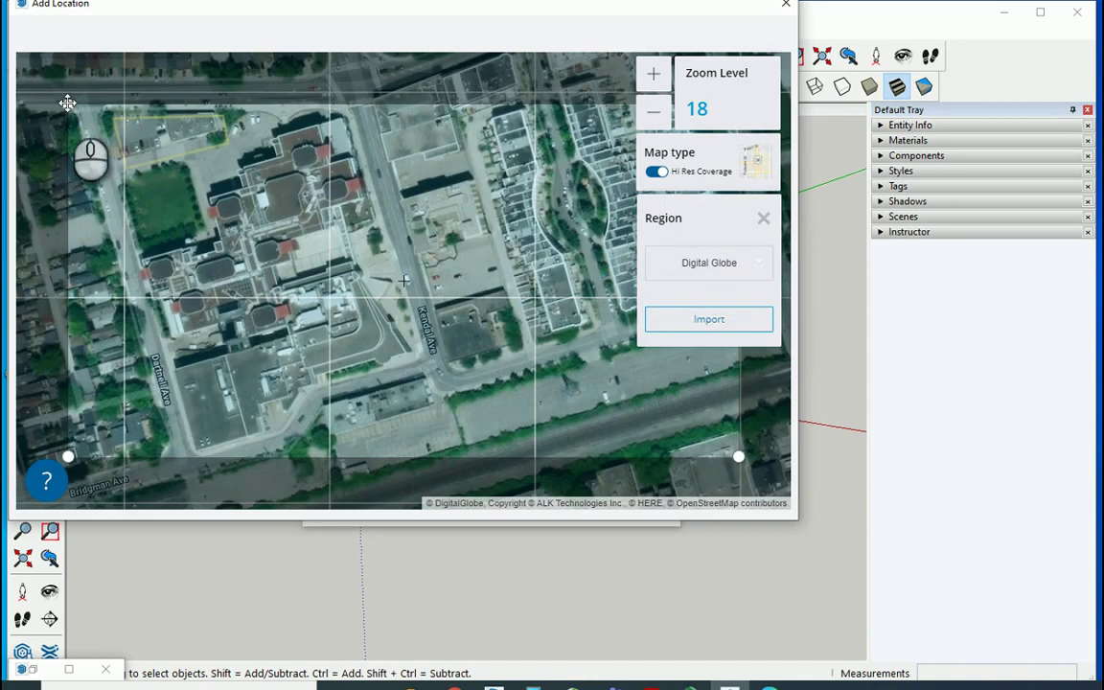
pyautogui.moveTo(66, 102); pyautogui.dragTo(35, 66)
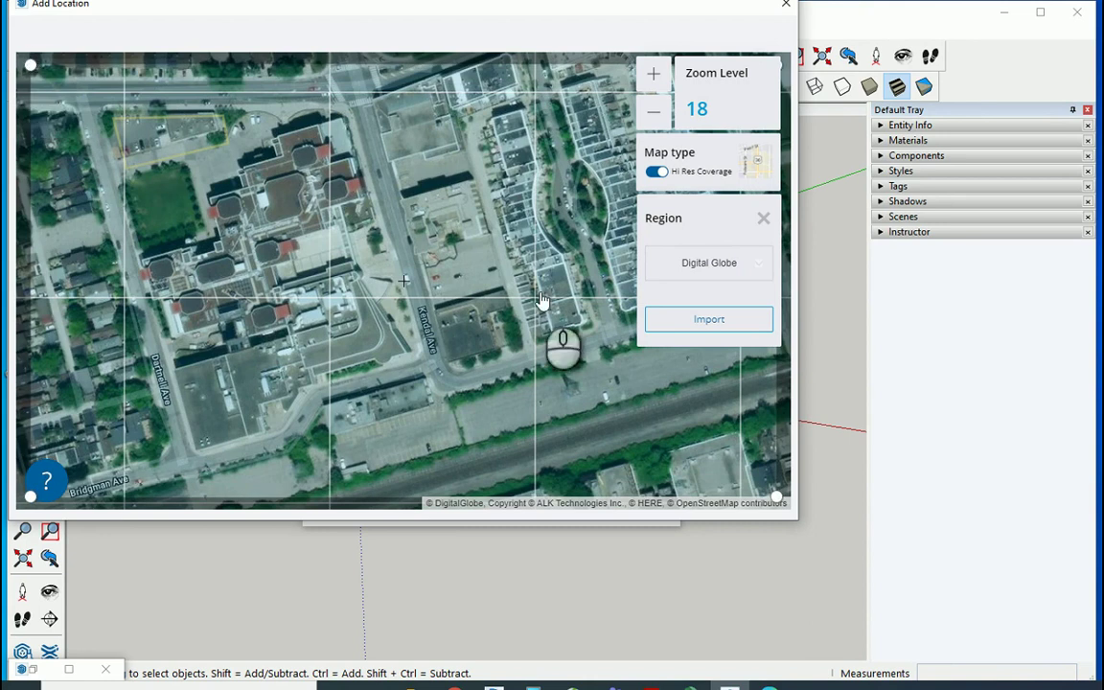
pyautogui.click(701, 318)
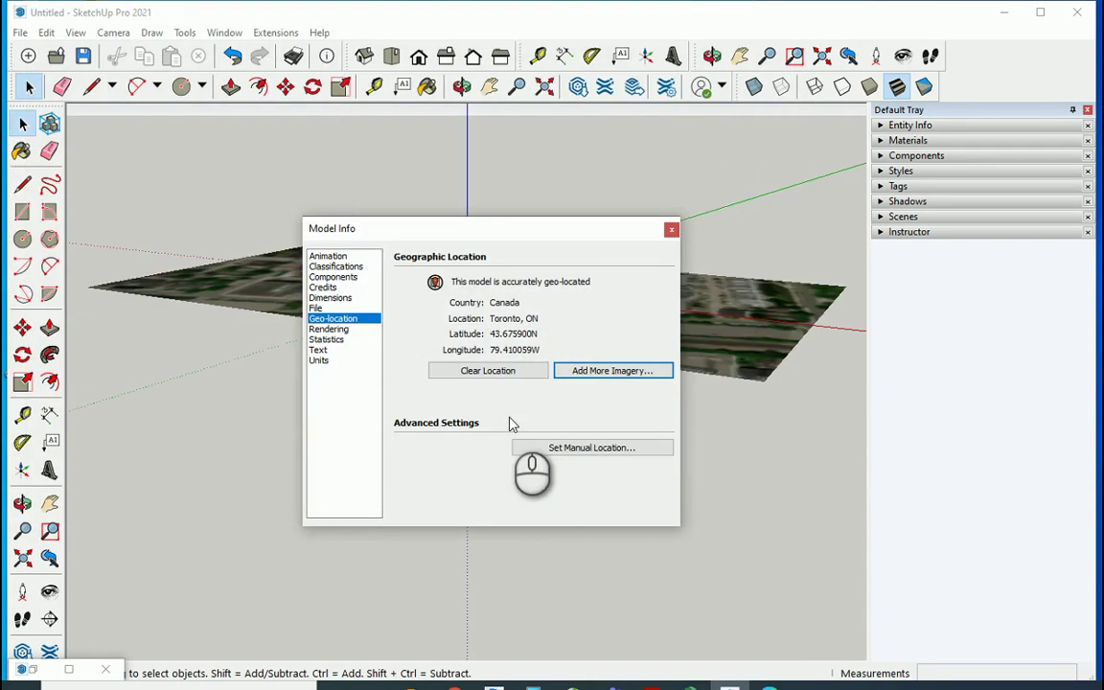
# Close Model Info and orbit and zoom around the imported Toronto aerial imagery
pyautogui.click(670, 229)
pyautogui.moveTo(653, 337); pyautogui.dragTo(624, 468, button='middle')
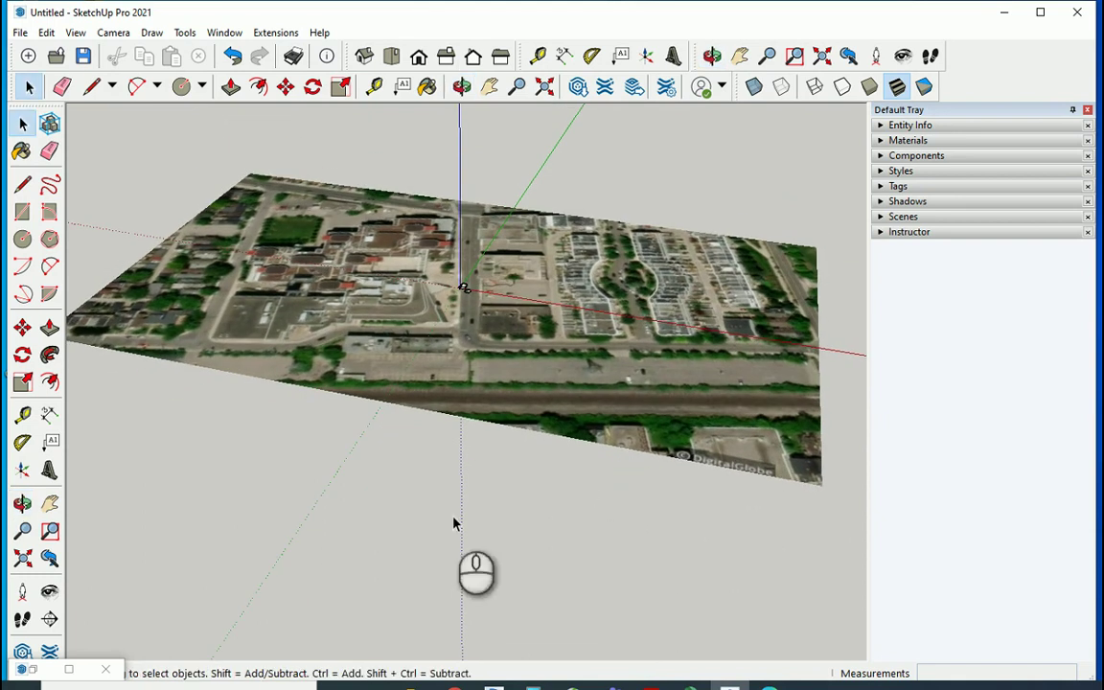
pyautogui.moveTo(407, 321); pyautogui.dragTo(545, 423, button='middle')
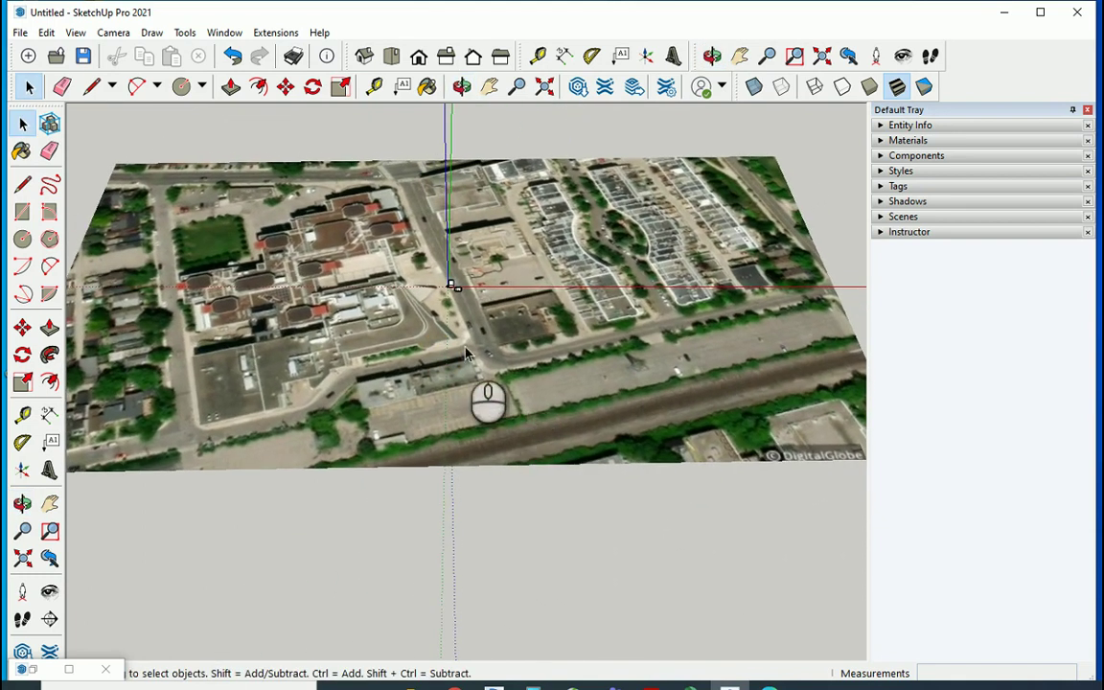
pyautogui.scroll(10, 468, 287)
pyautogui.scroll(3, 477, 288)
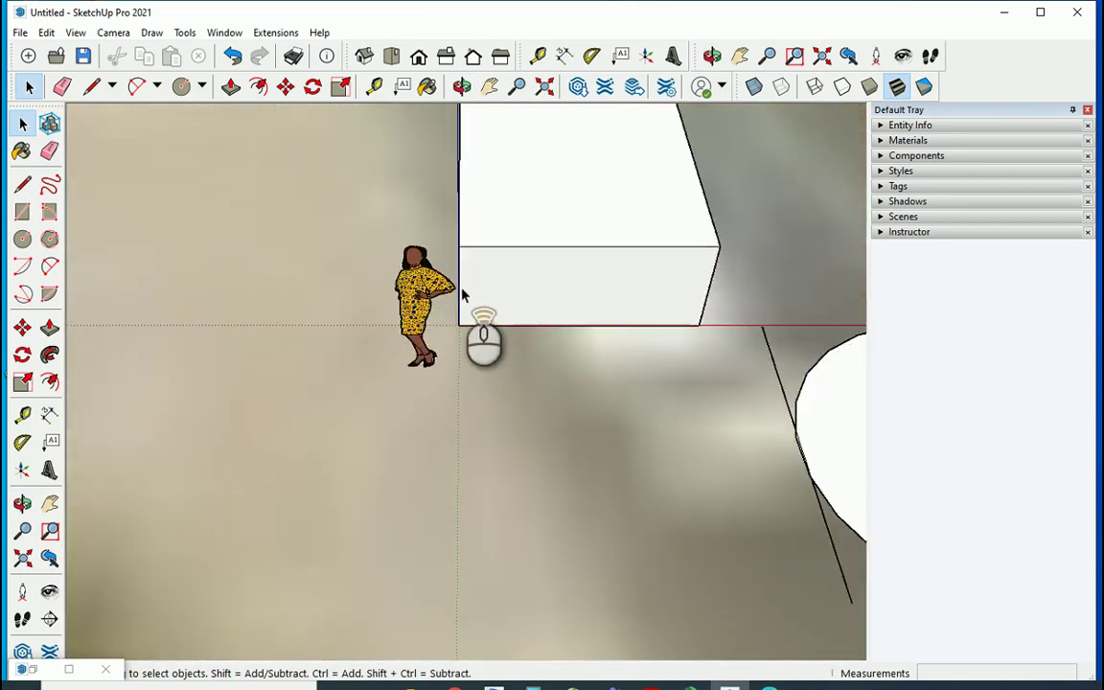
pyautogui.scroll(-2, 381, 310)
pyautogui.scroll(-6, 382, 309)
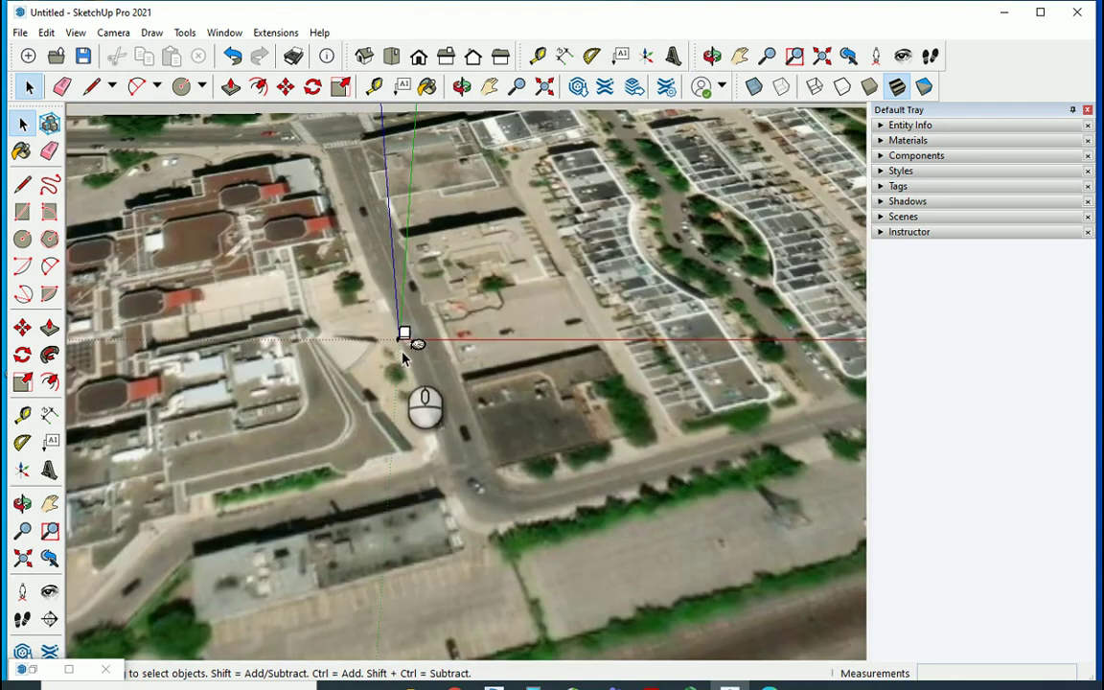
pyautogui.scroll(2, 404, 358)
pyautogui.scroll(-5, 338, 364)
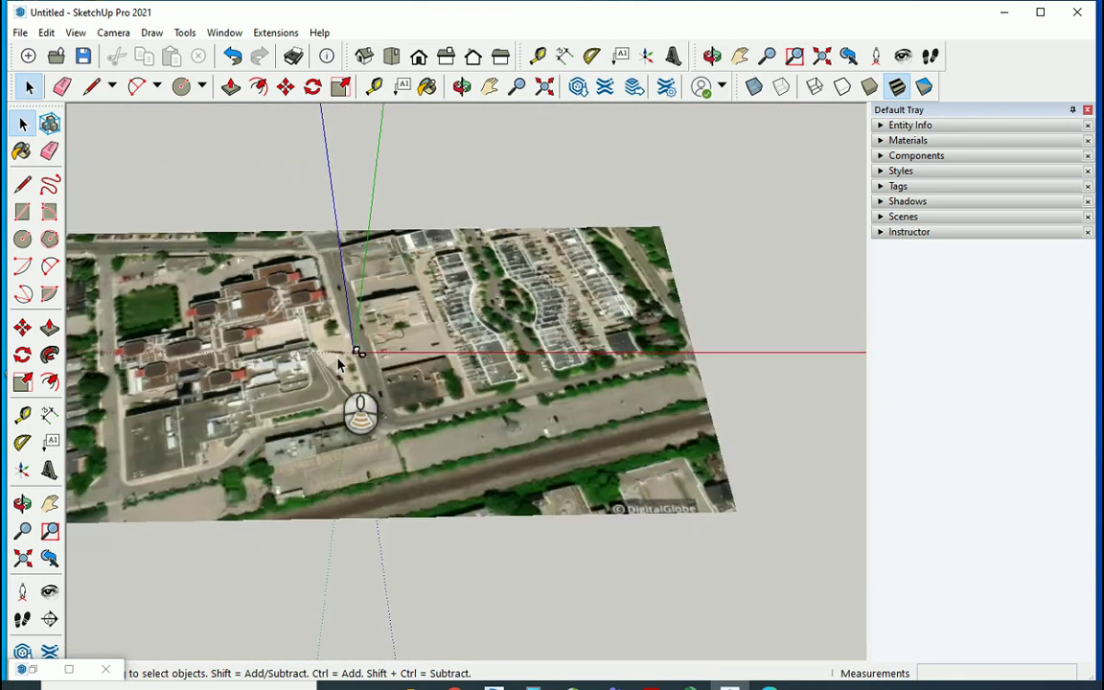
pyautogui.moveTo(337, 364)
pyautogui.mouseDown(button='middle')
pyautogui.moveTo(422, 408)
pyautogui.moveTo(341, 345)
pyautogui.mouseUp(button='middle')
pyautogui.scroll(4, 407, 343)
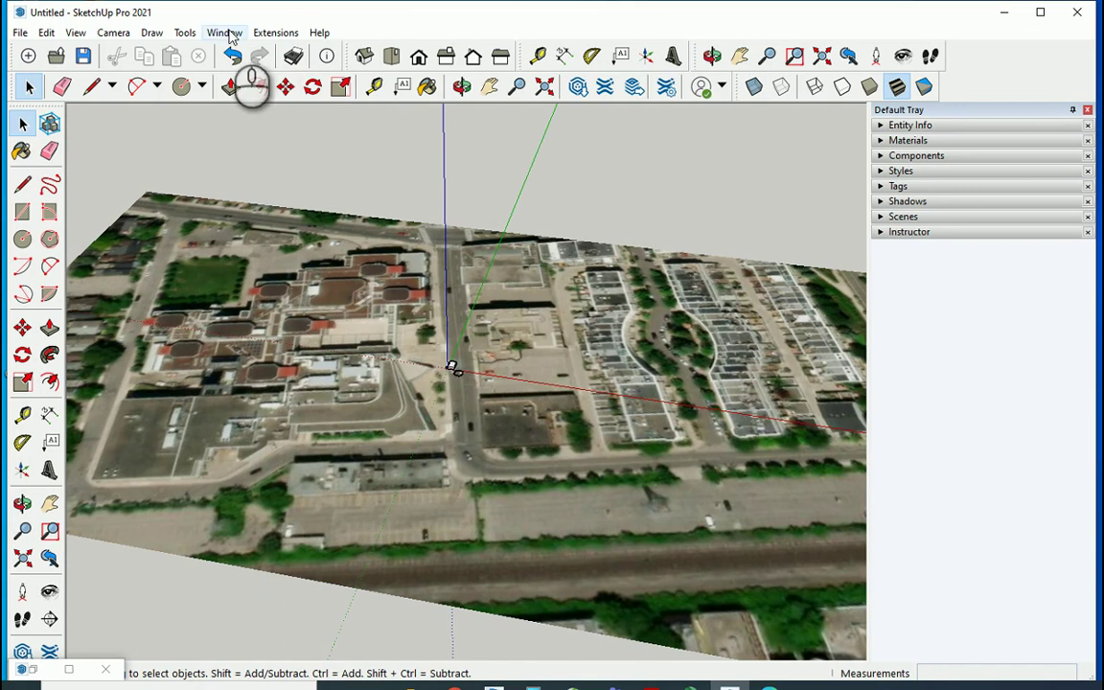
# Clear the Toronto location and imagery on Model Info's Geo-location page, then zoom back to the model
pyautogui.click(226, 33)
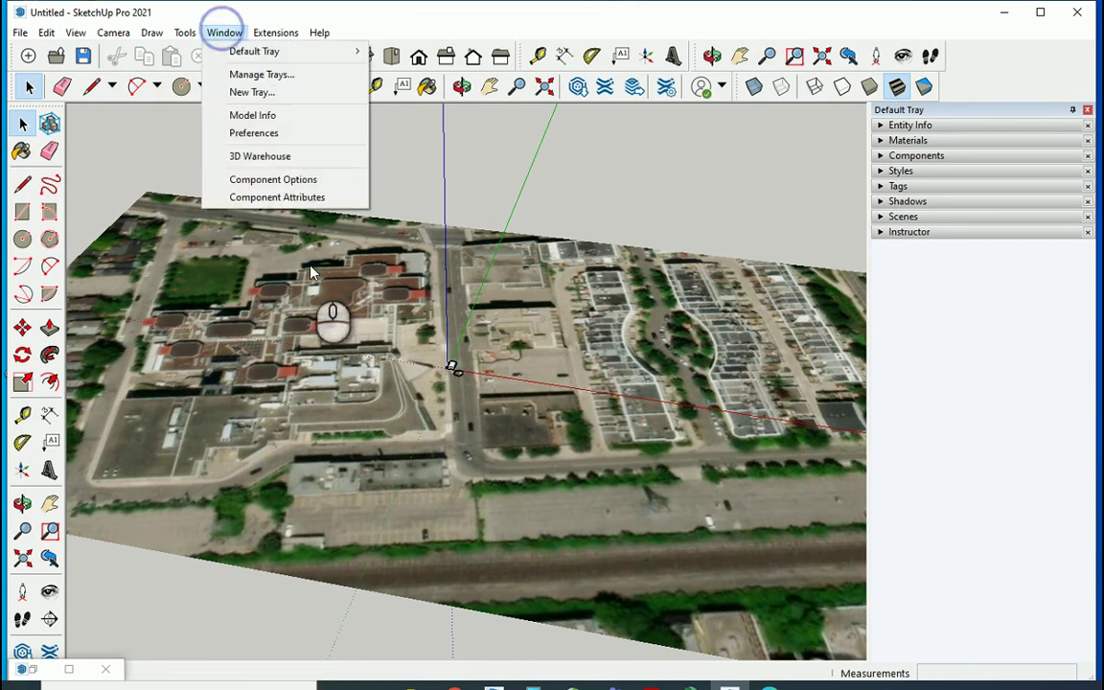
pyautogui.click(268, 115)
pyautogui.click(475, 372)
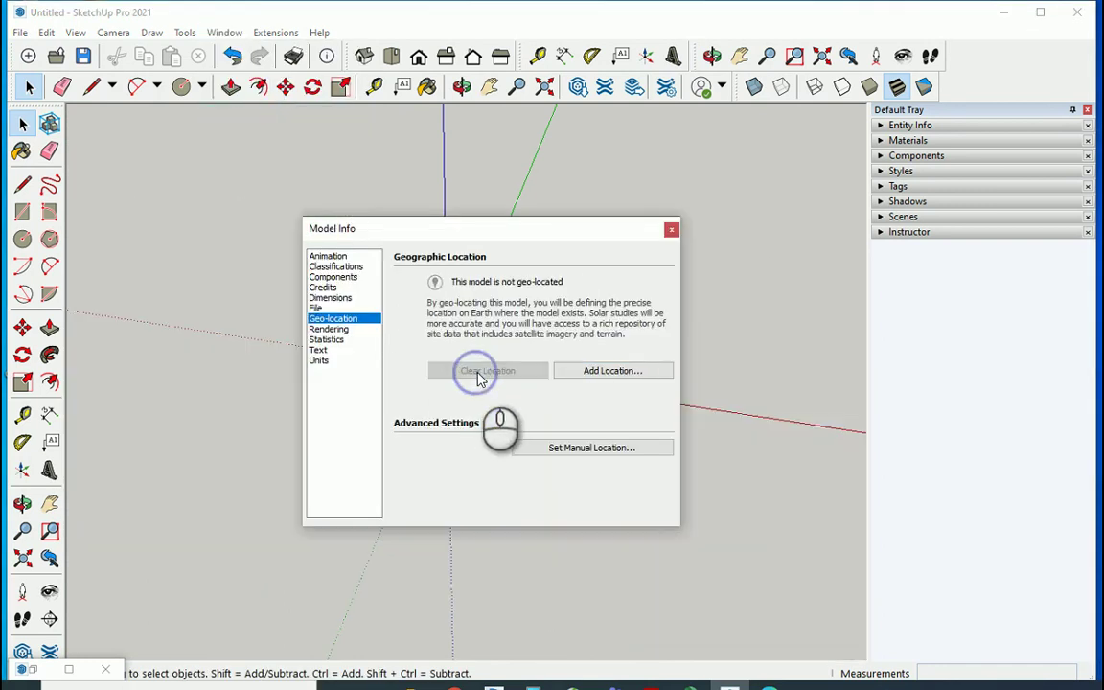
pyautogui.click(671, 231)
pyautogui.scroll(-2, 459, 382)
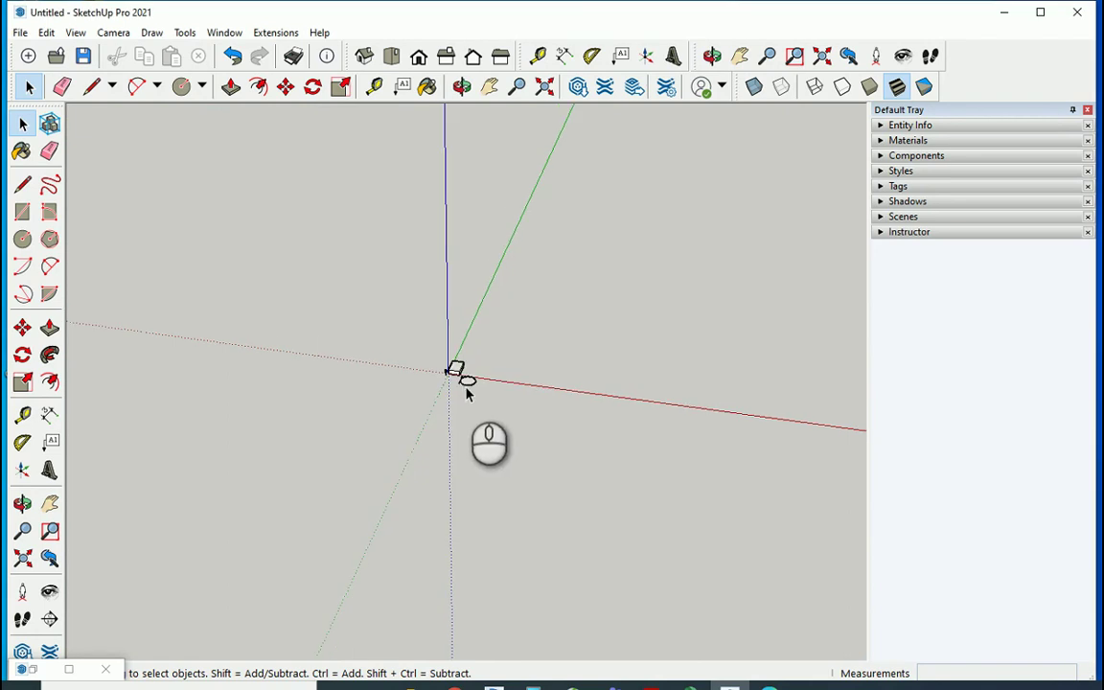
pyautogui.scroll(10, 467, 393)
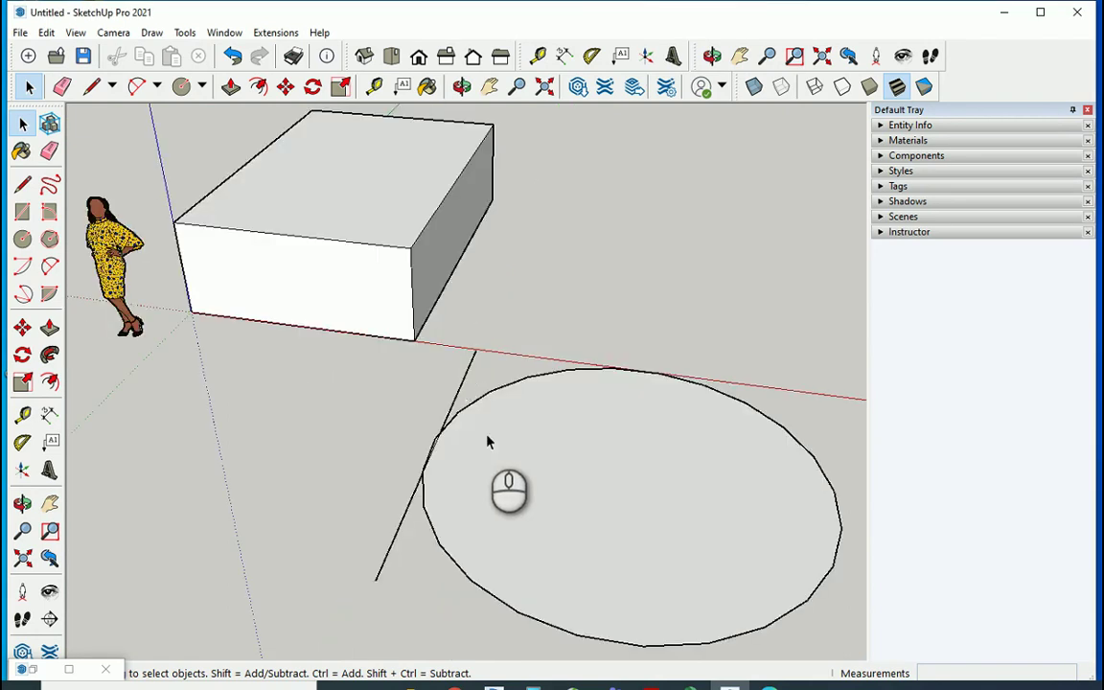
pyautogui.scroll(-3, 659, 350)
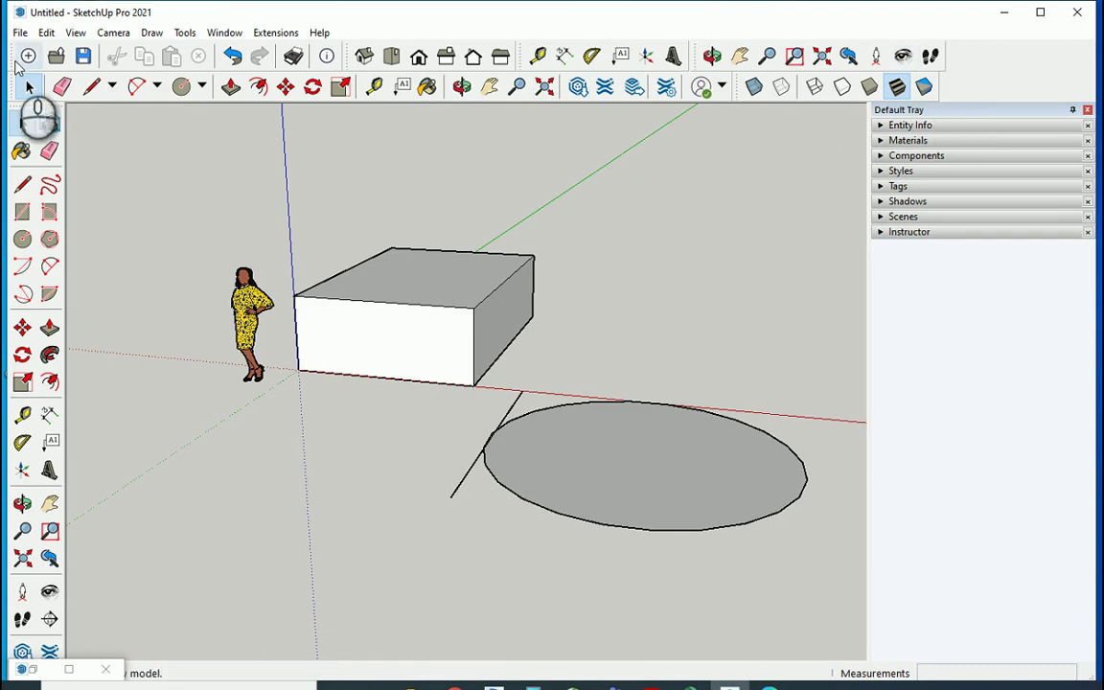